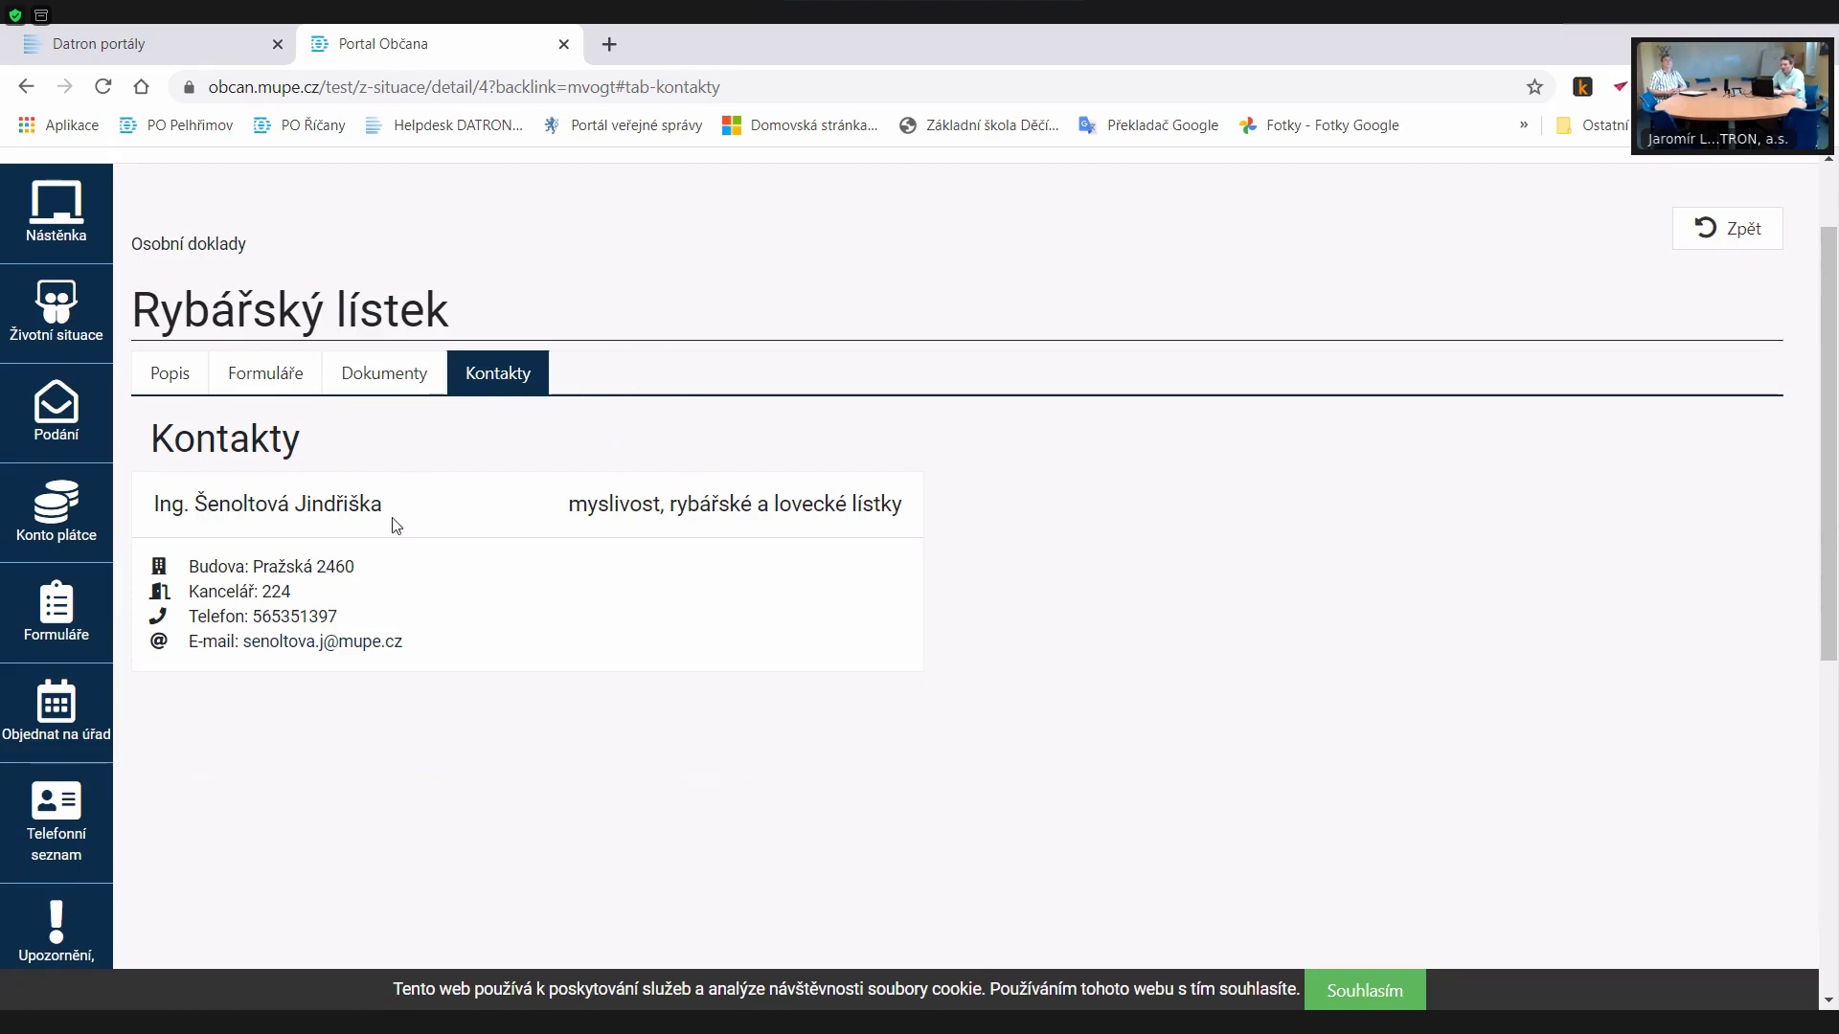
- Open the electronic form "Žádost o vydání rybářského lístku" and review it through to its processing options
left_click(276, 382)
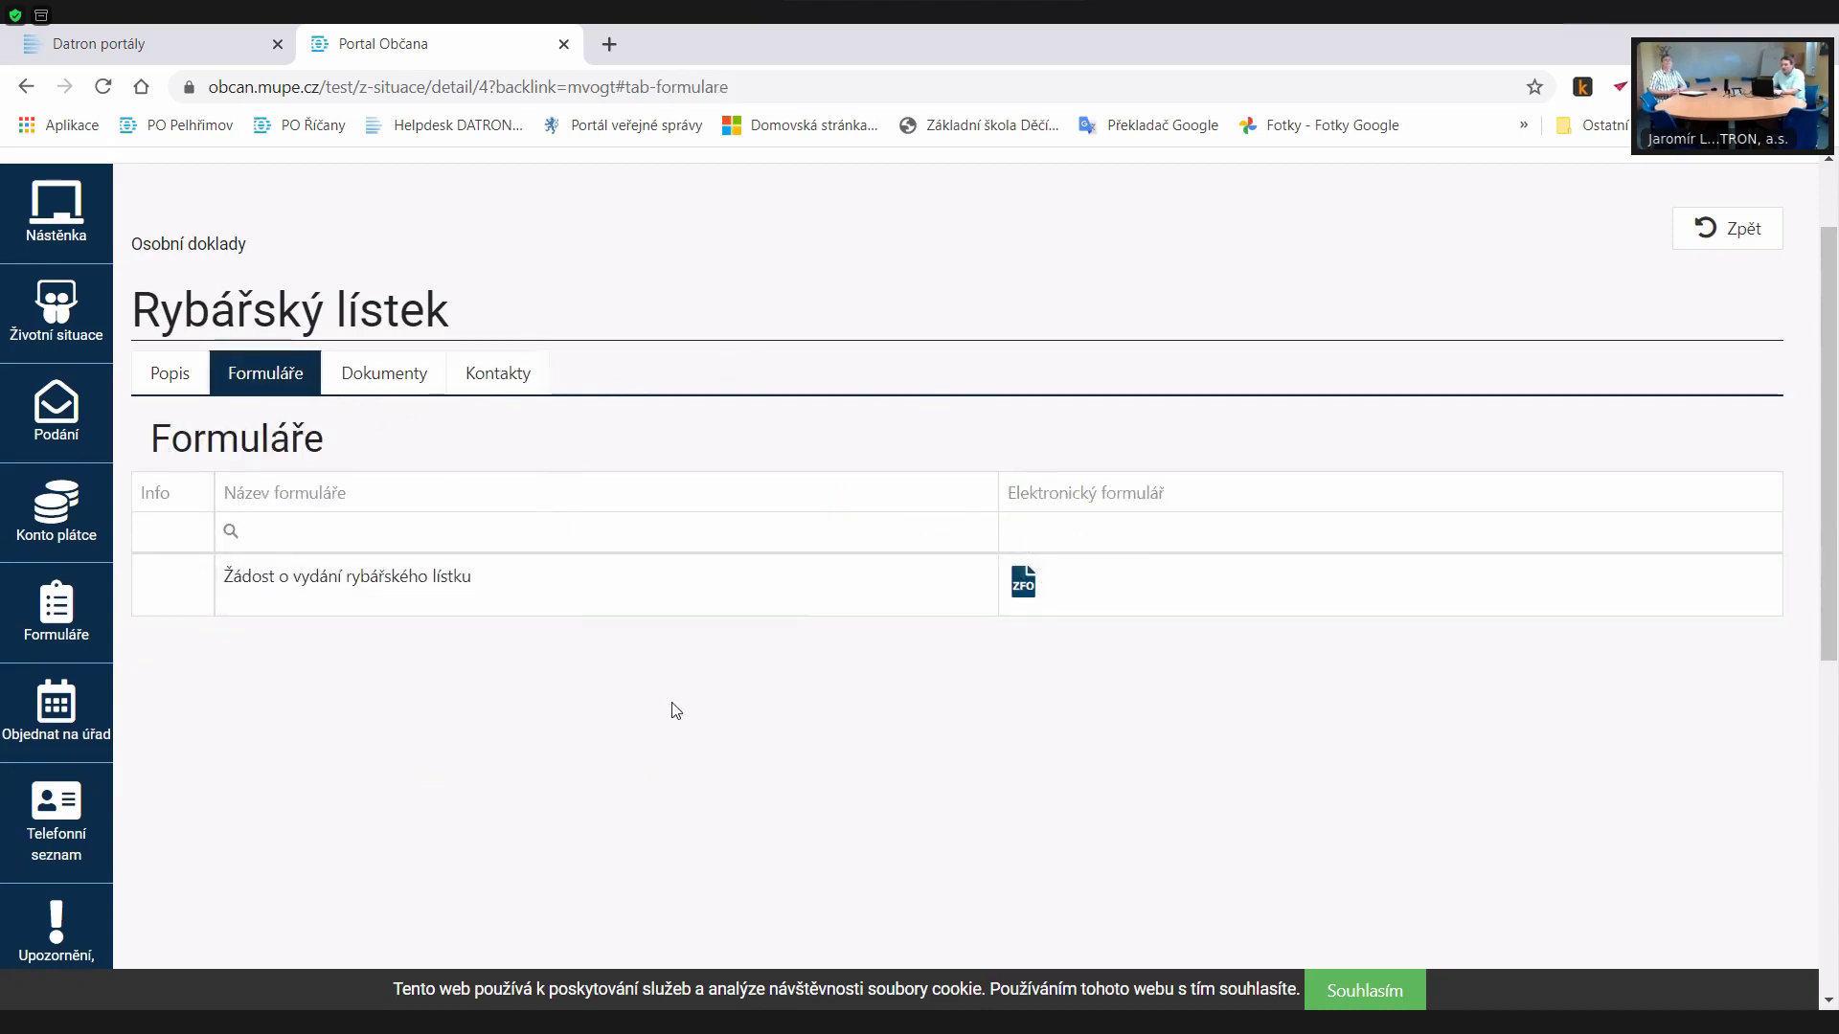
left_click(1024, 584)
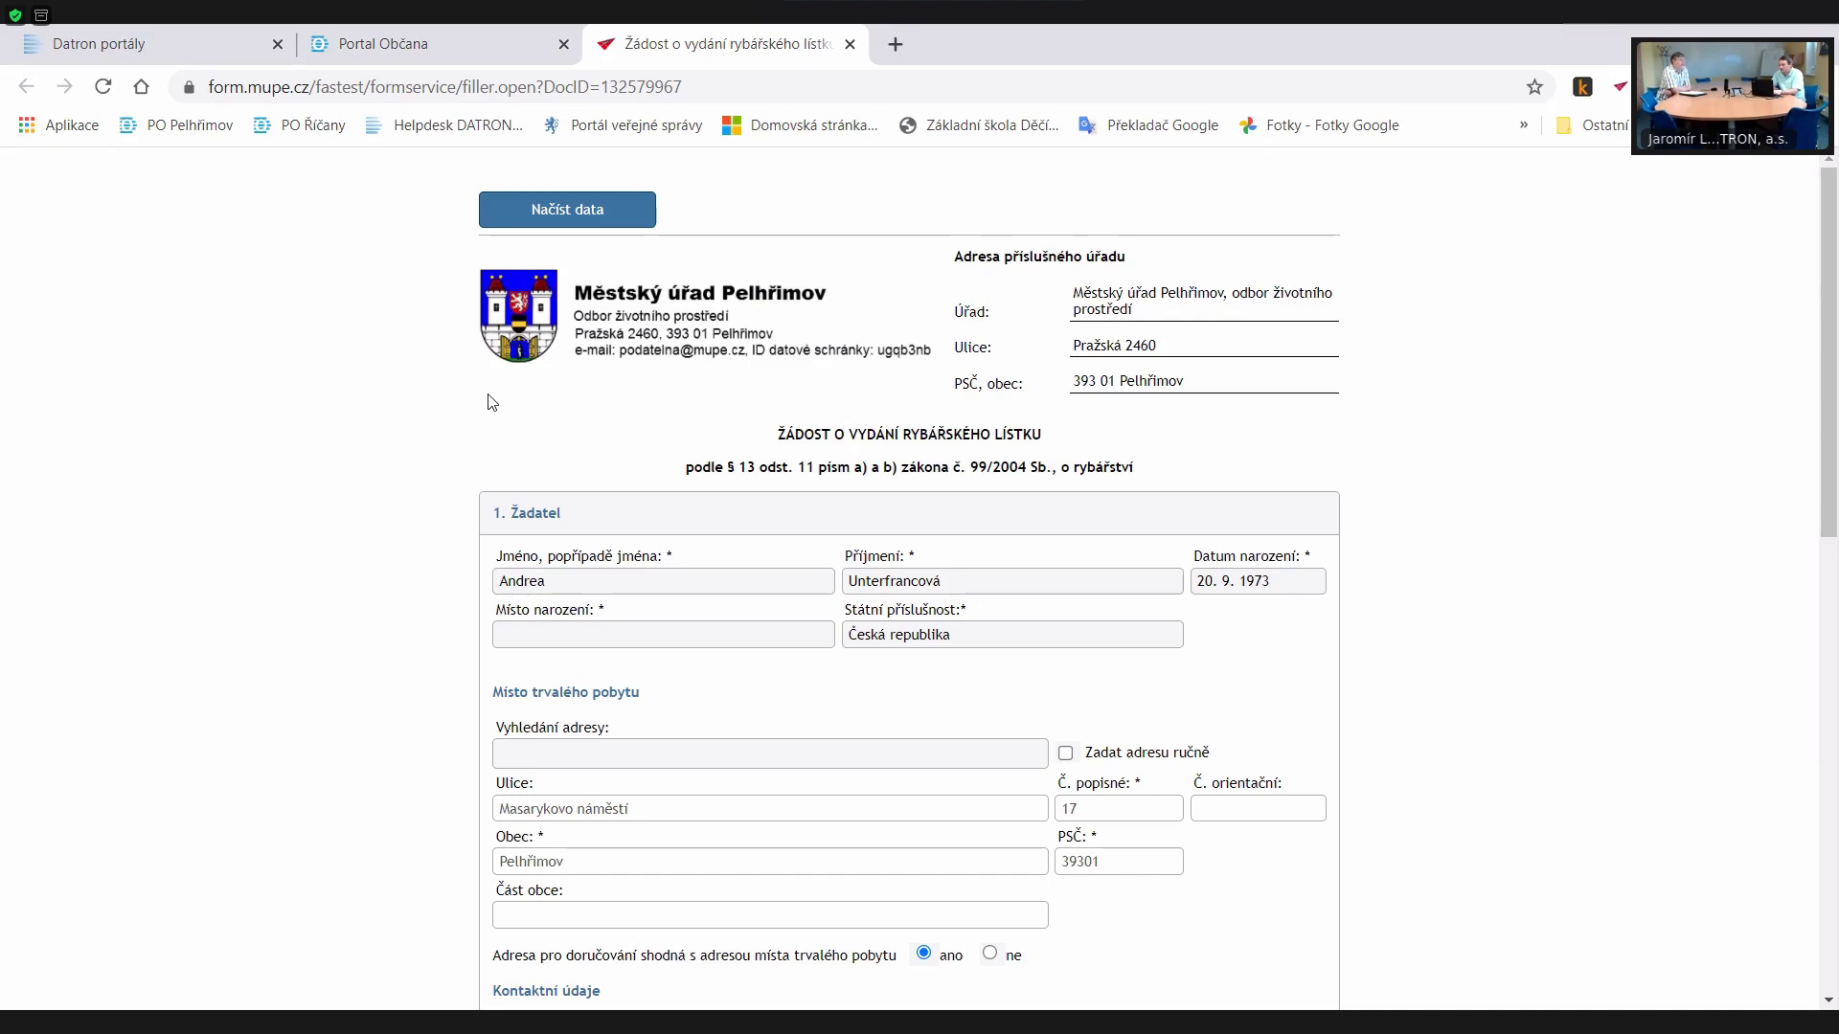
scroll(495, 403, "down", 2)
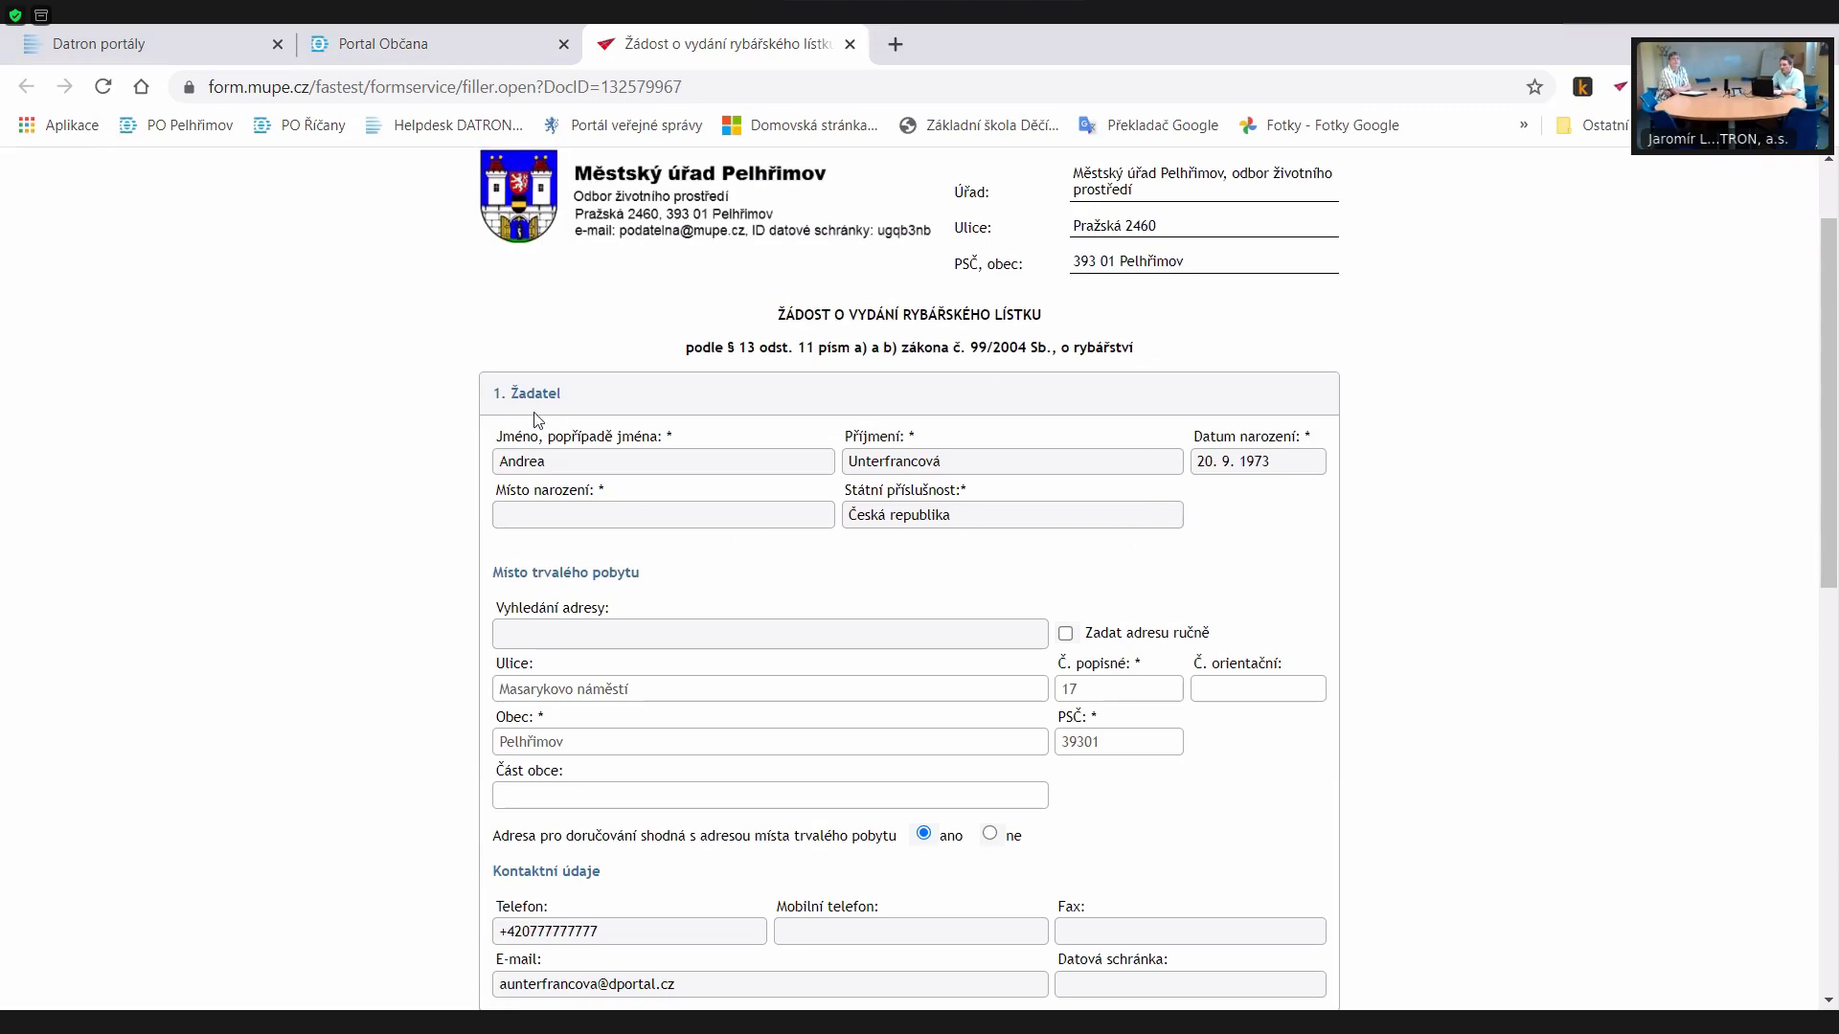
scroll(534, 419, "down", 10)
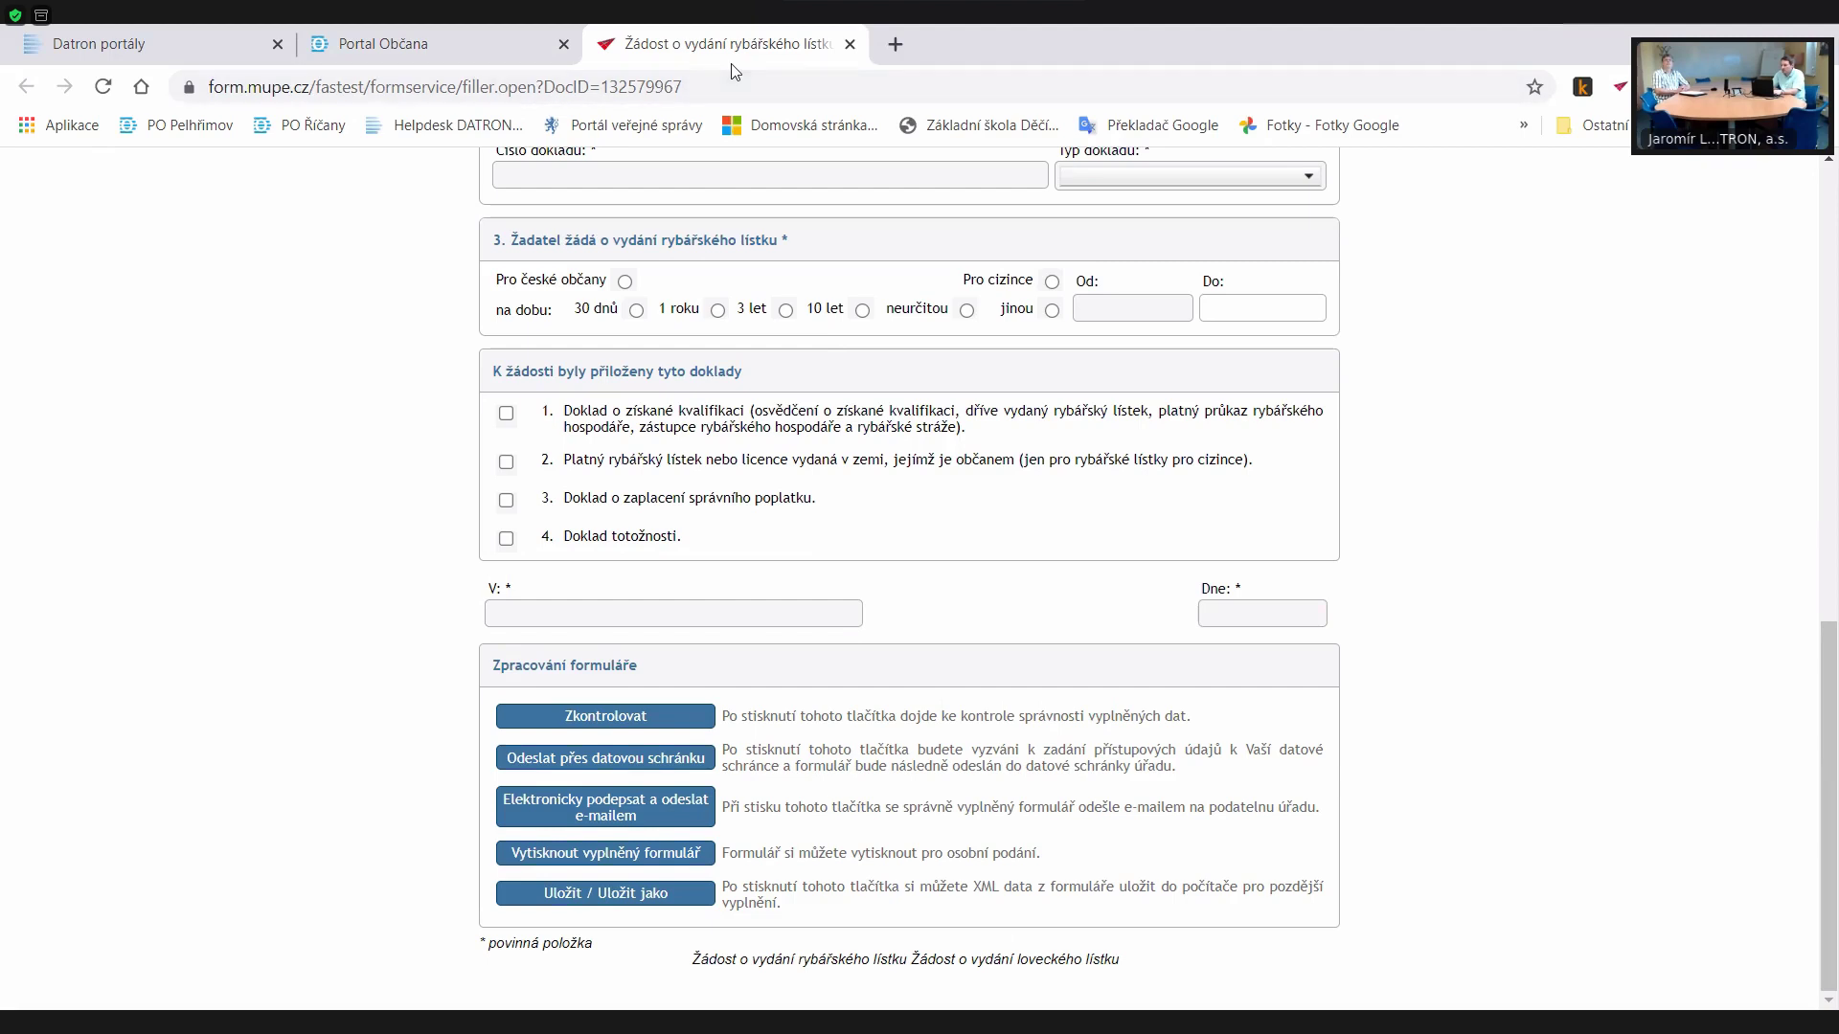
- Return to the citizen portal and display the list of sent submissions (Odeslaná podání)
left_click(450, 43)
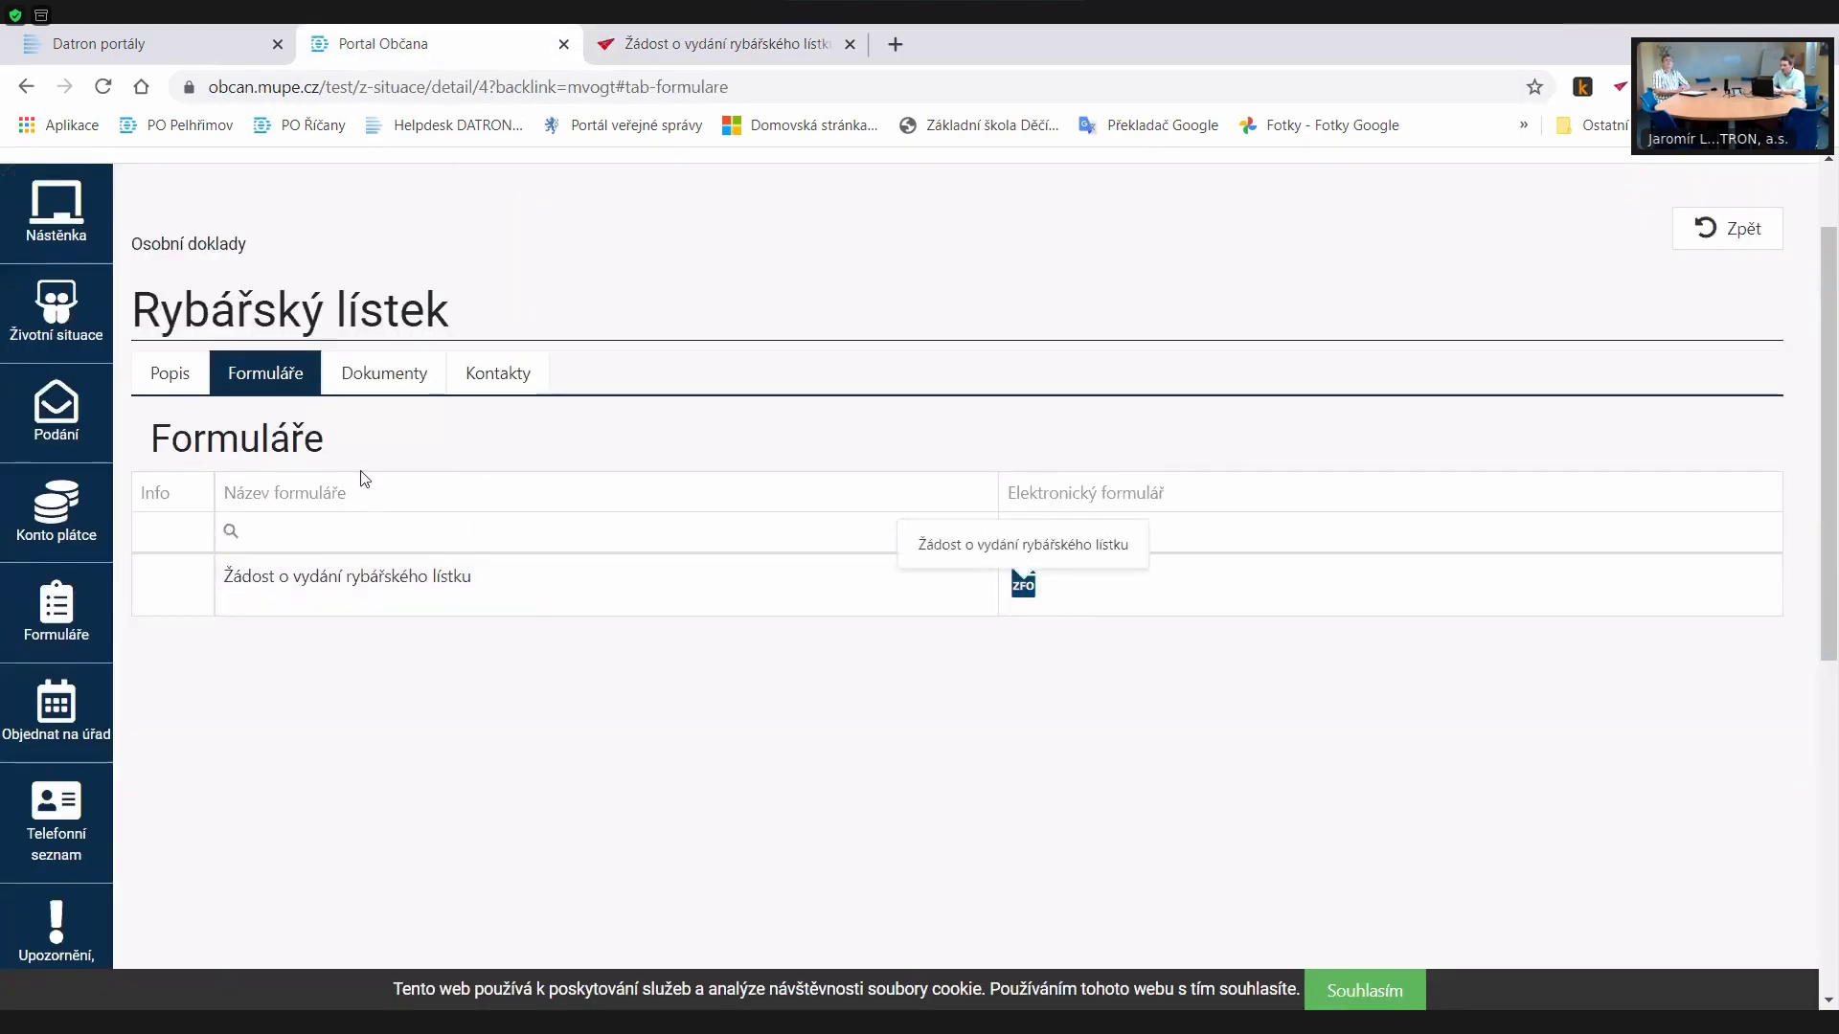
left_click(68, 416)
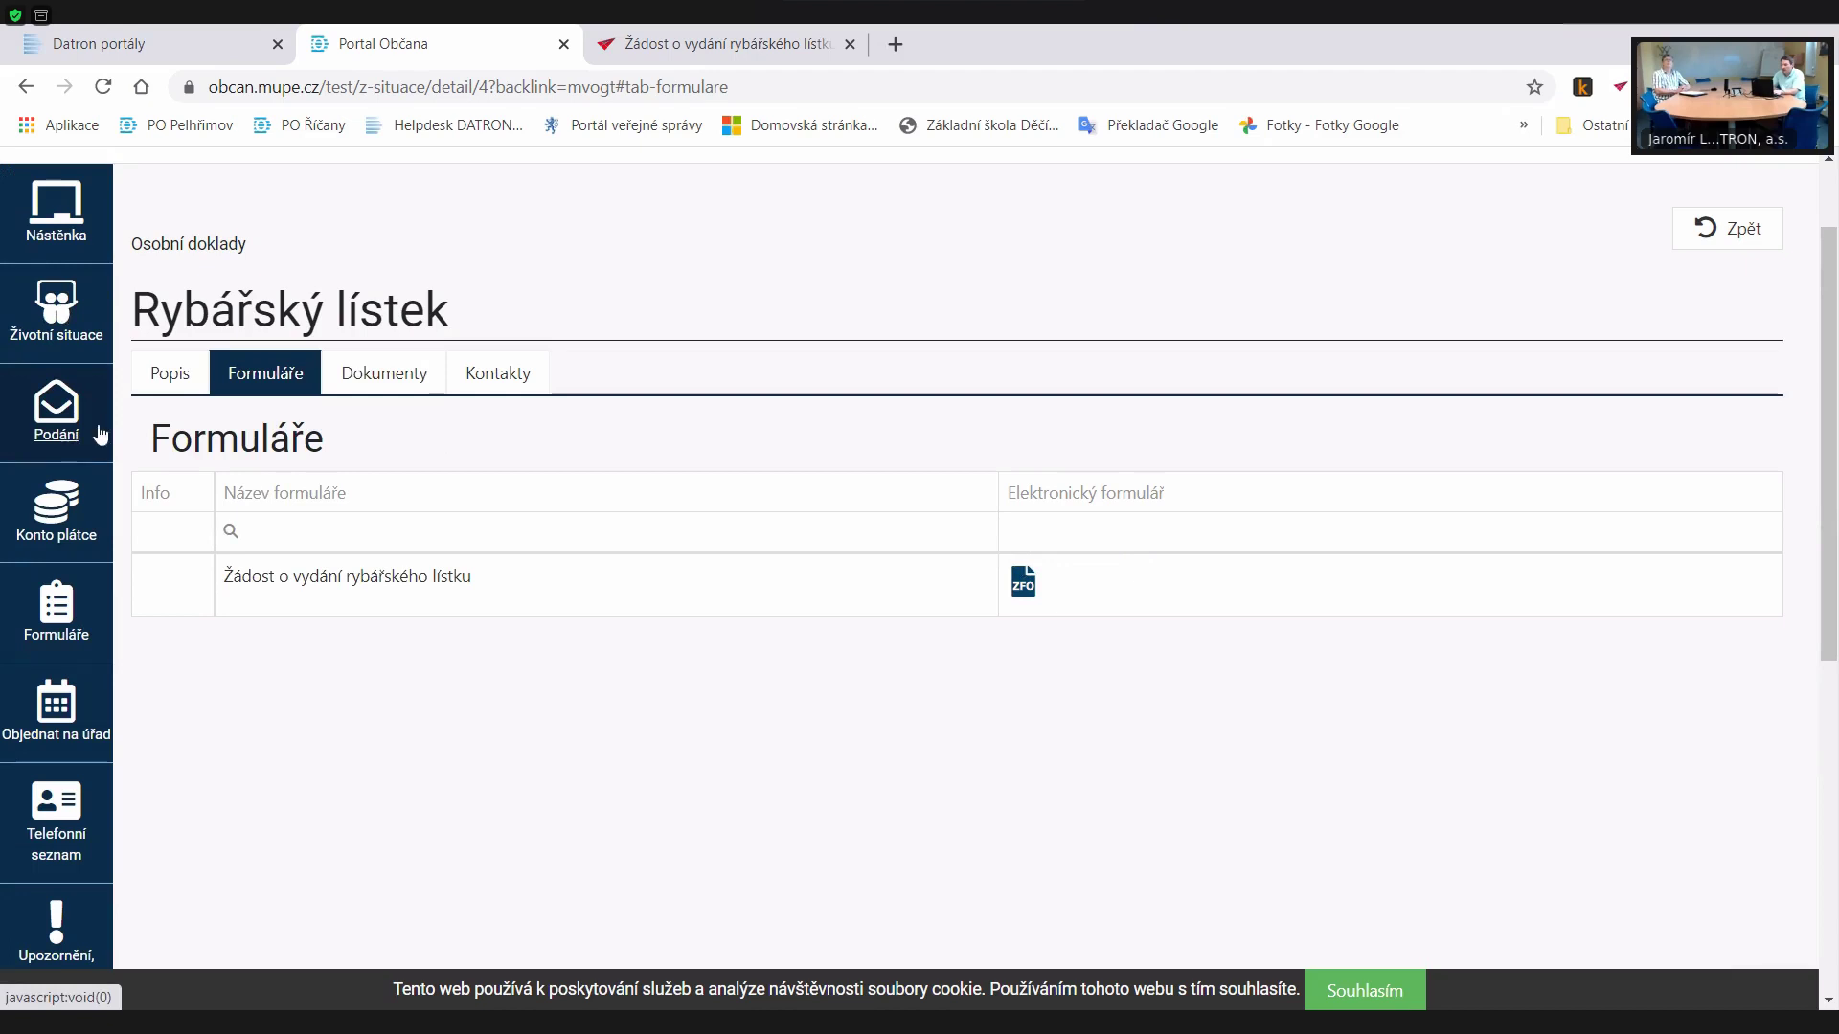
left_click(38, 454)
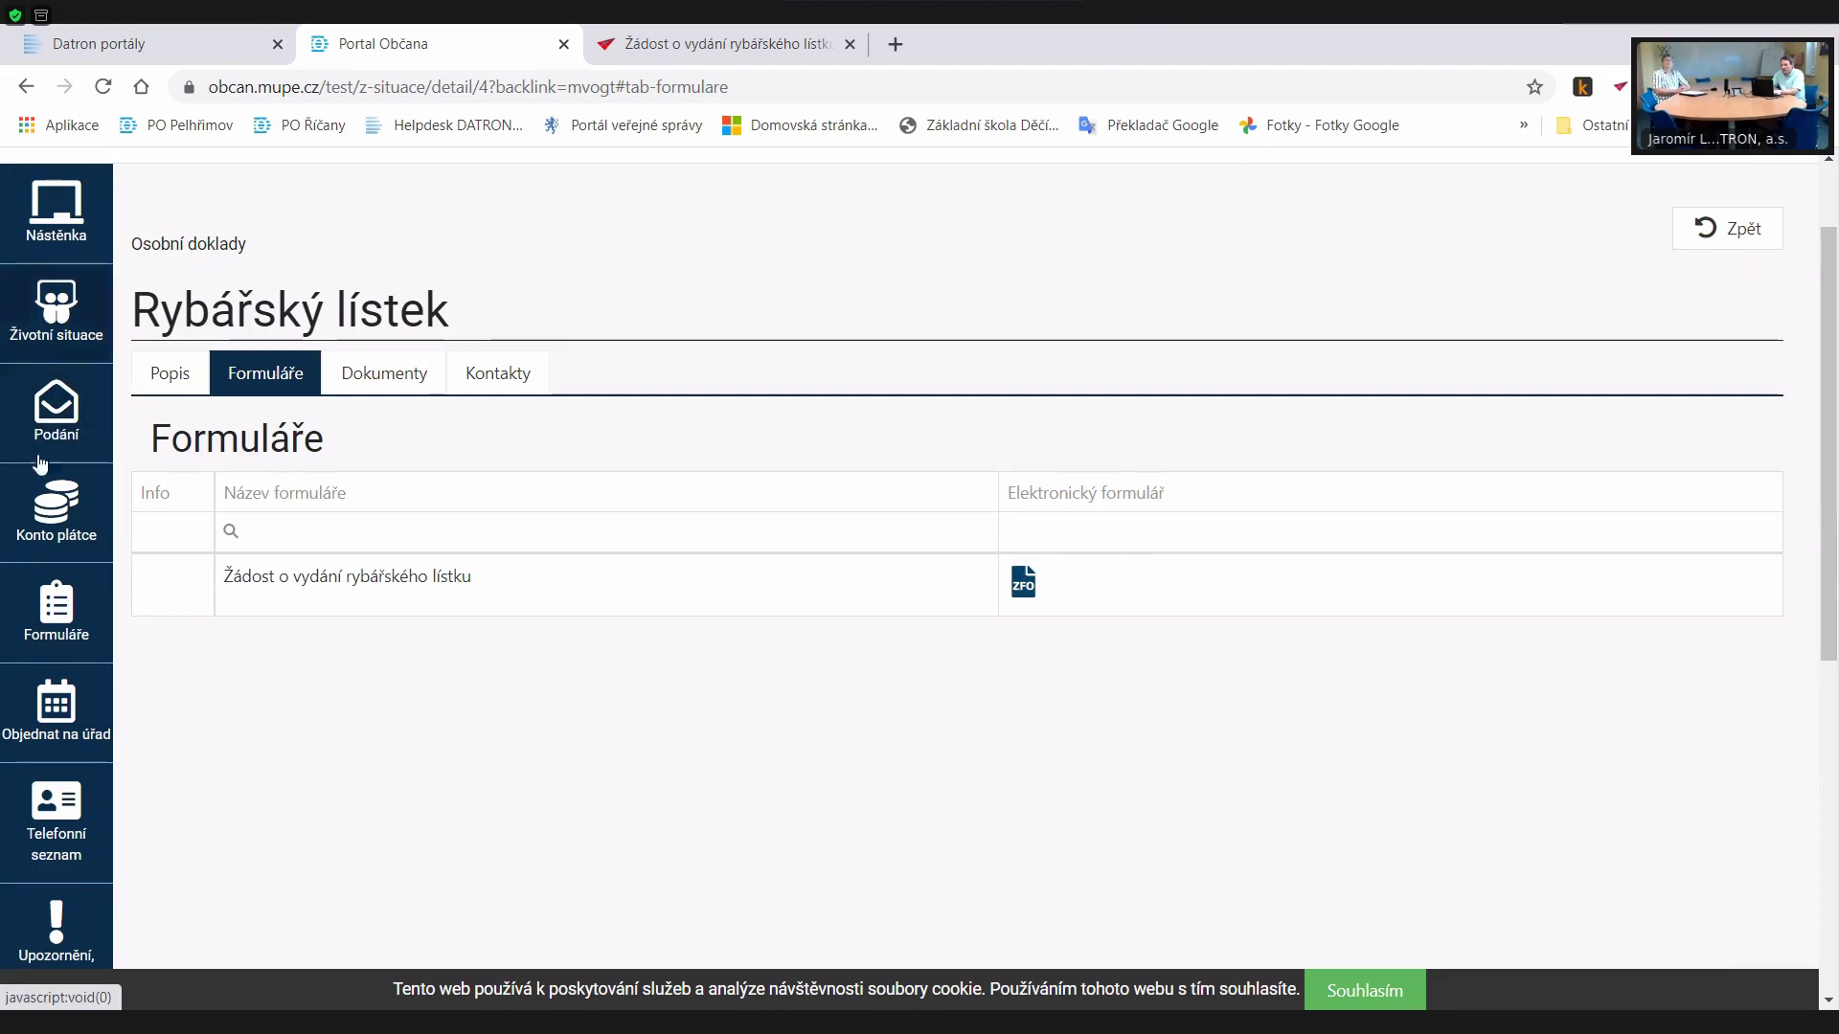
left_click(428, 419)
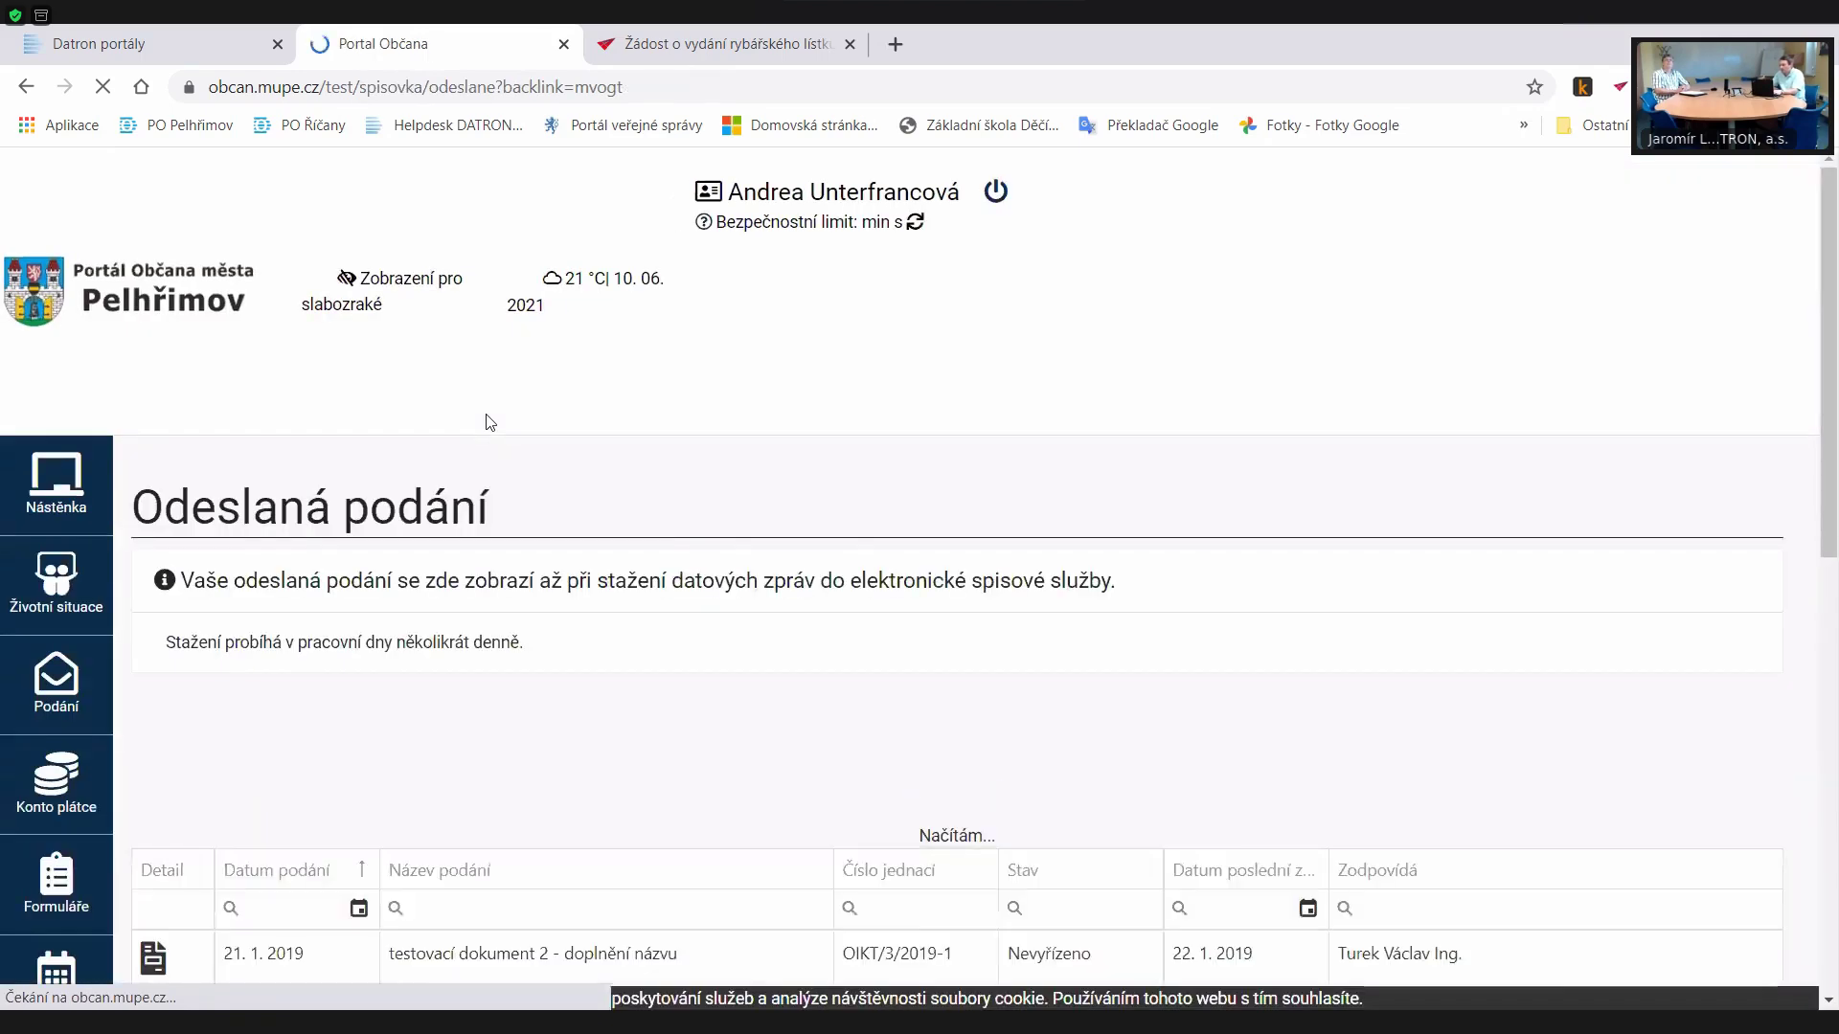
scroll(487, 414, "down", 2)
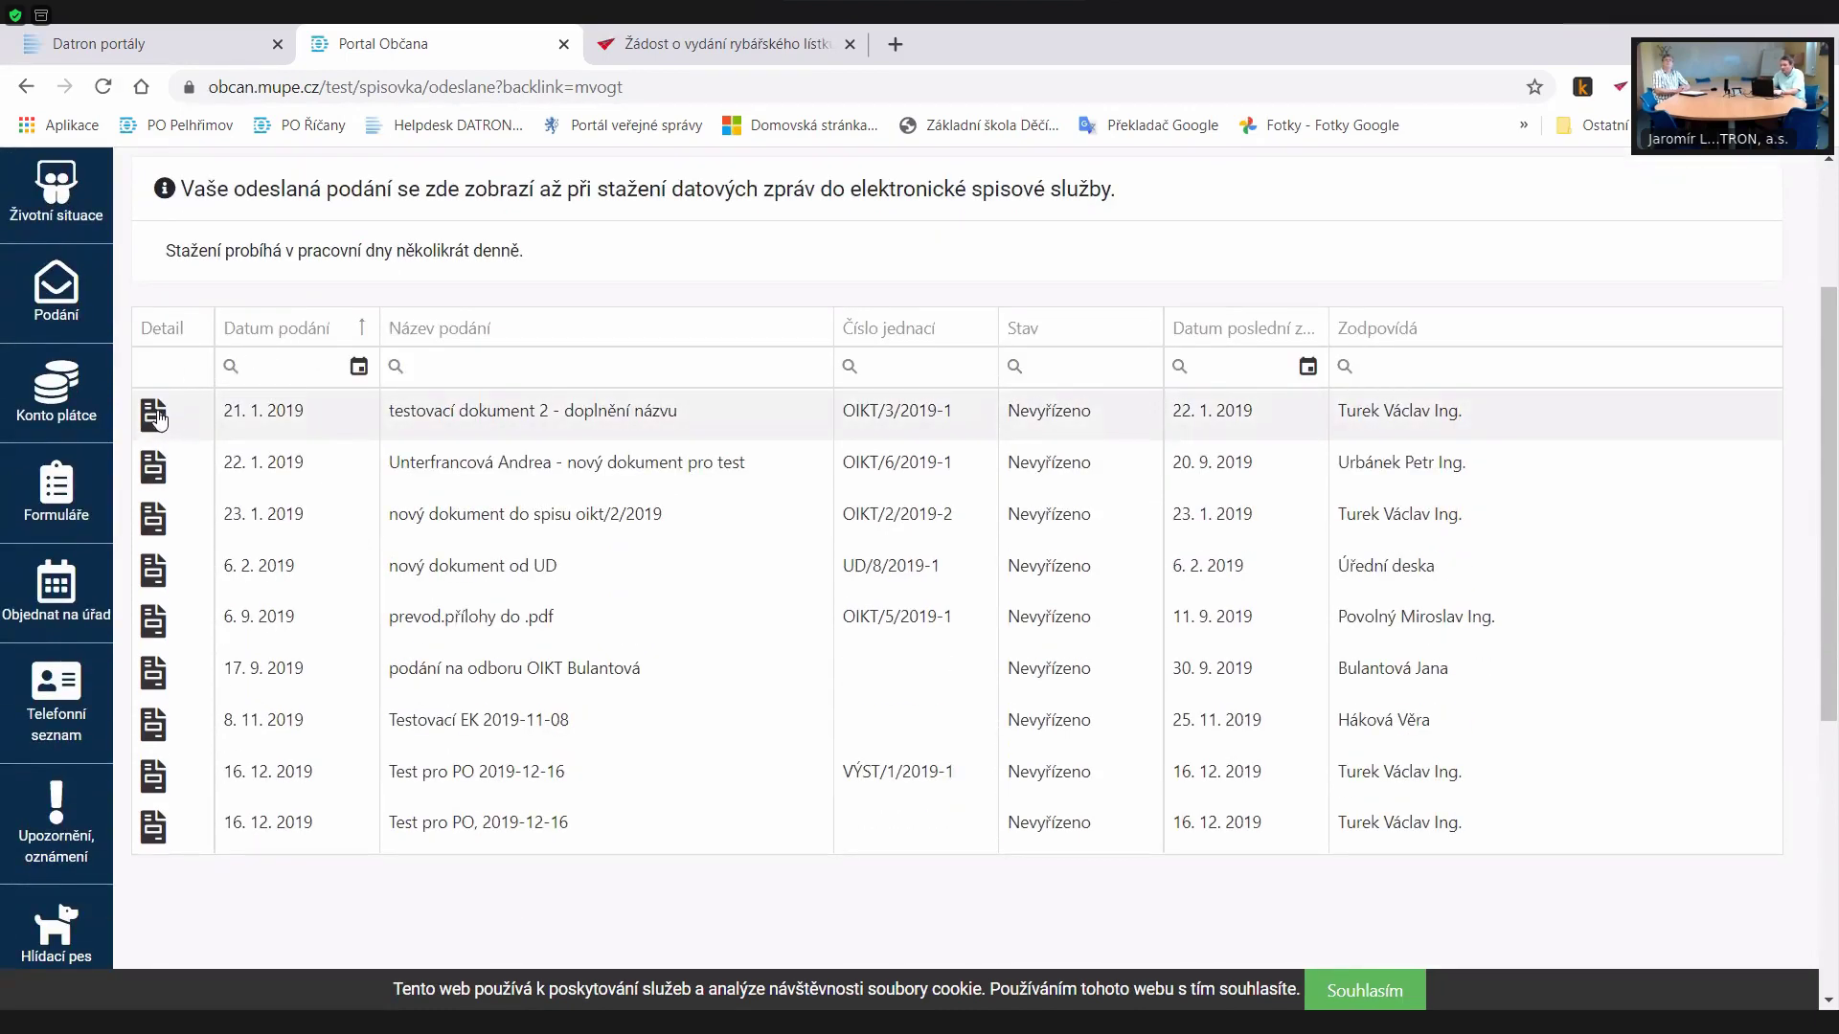
- Open the detail of the submission "testovací dokument 2 - doplnění názvu" and review its data, attached file and history
left_click(161, 419)
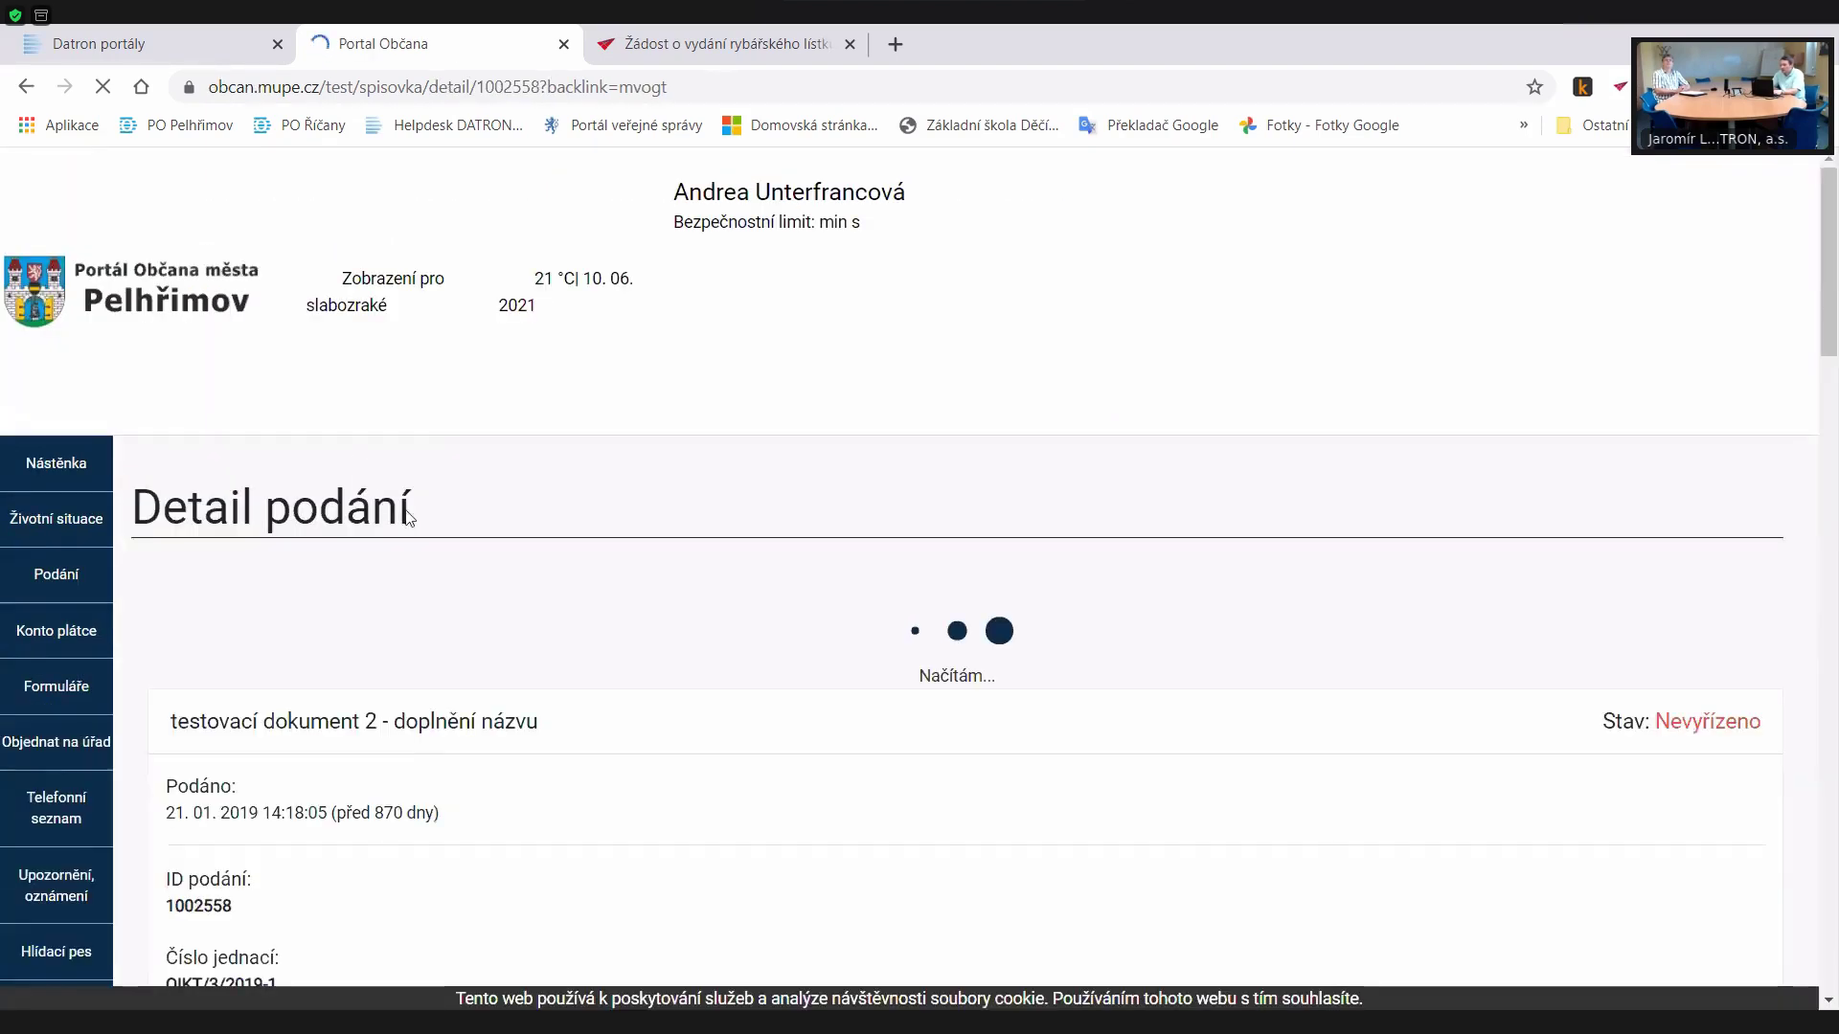
scroll(383, 460, "down", 1)
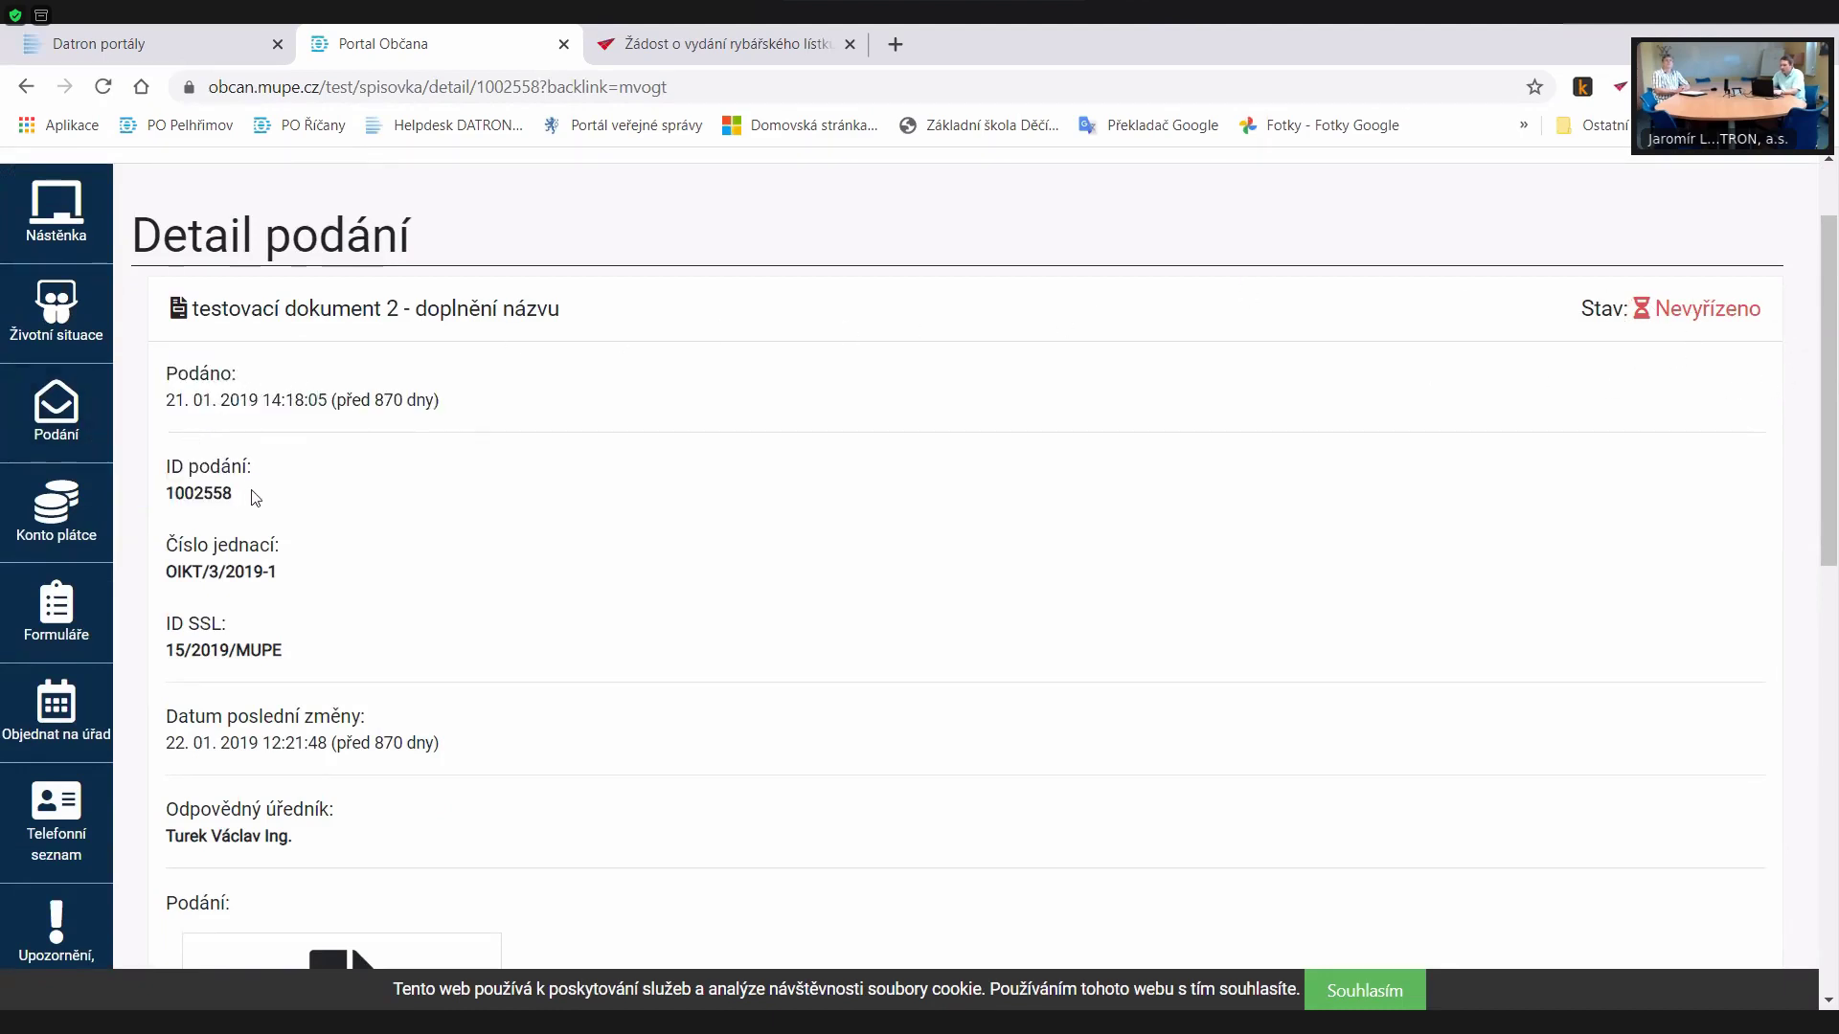
scroll(251, 496, "down", 1)
scroll(224, 451, "down", 2)
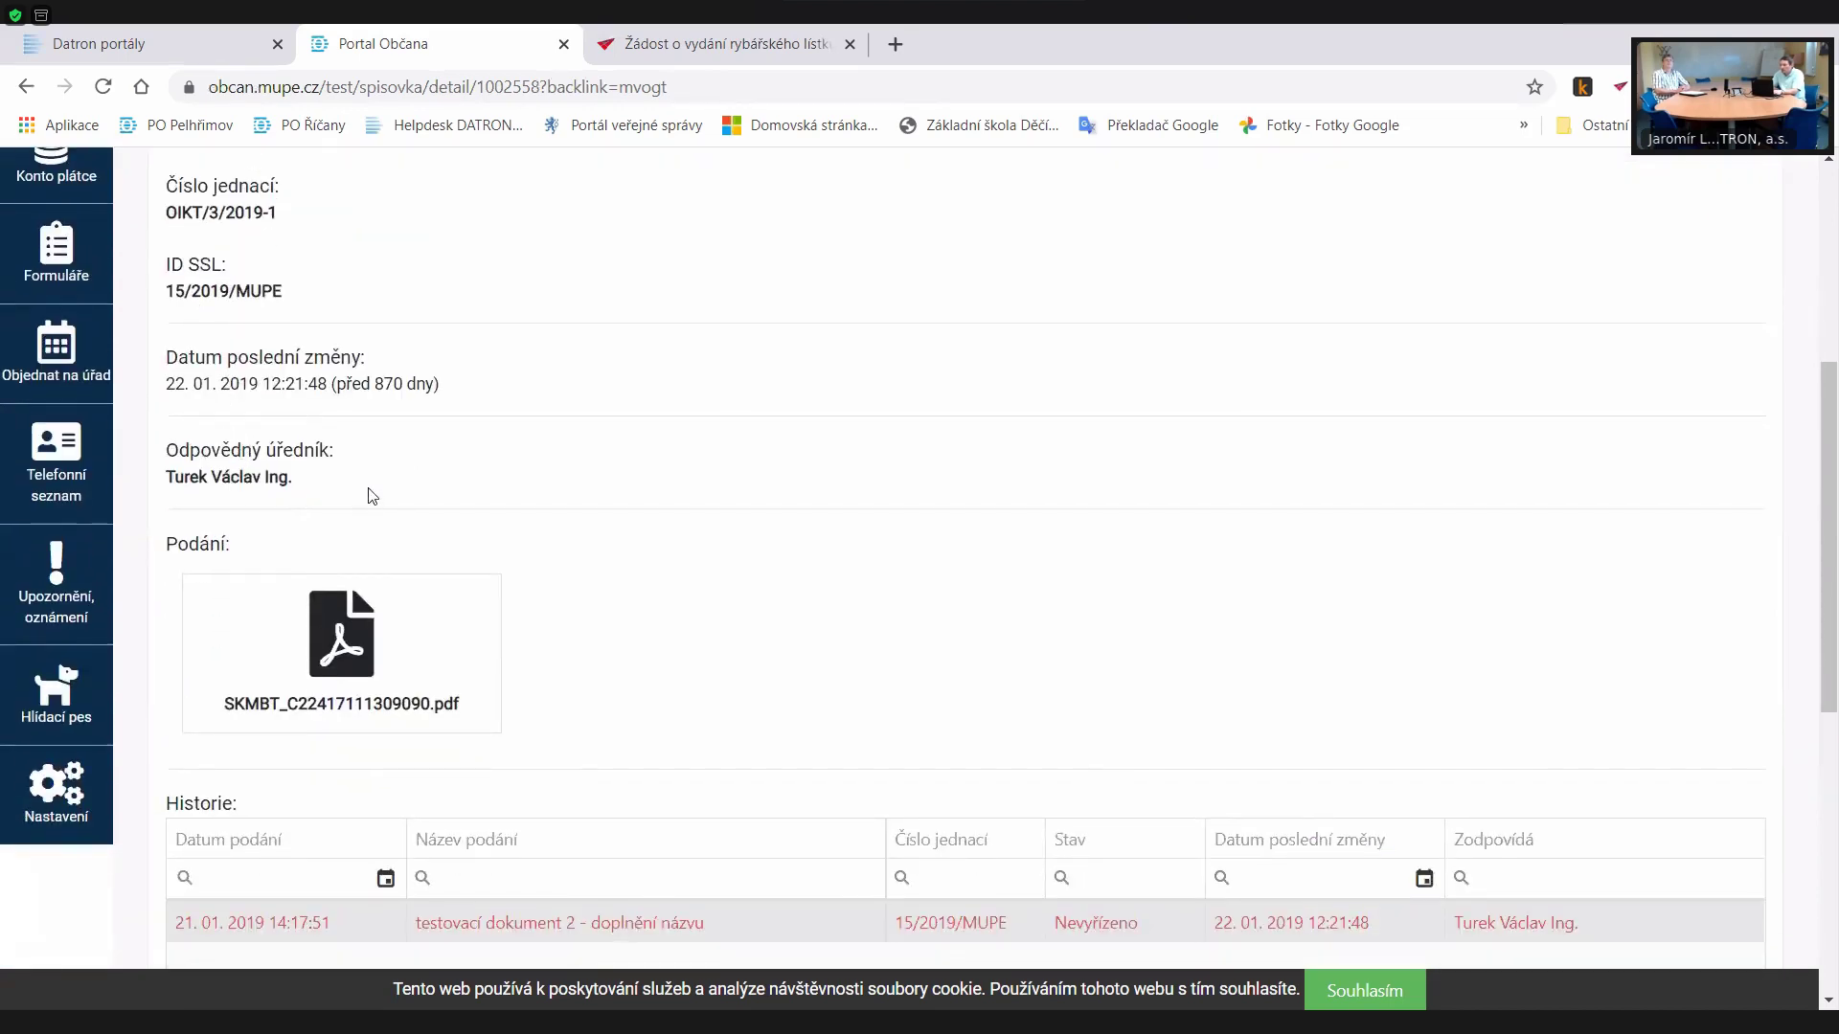
scroll(302, 484, "down", 2)
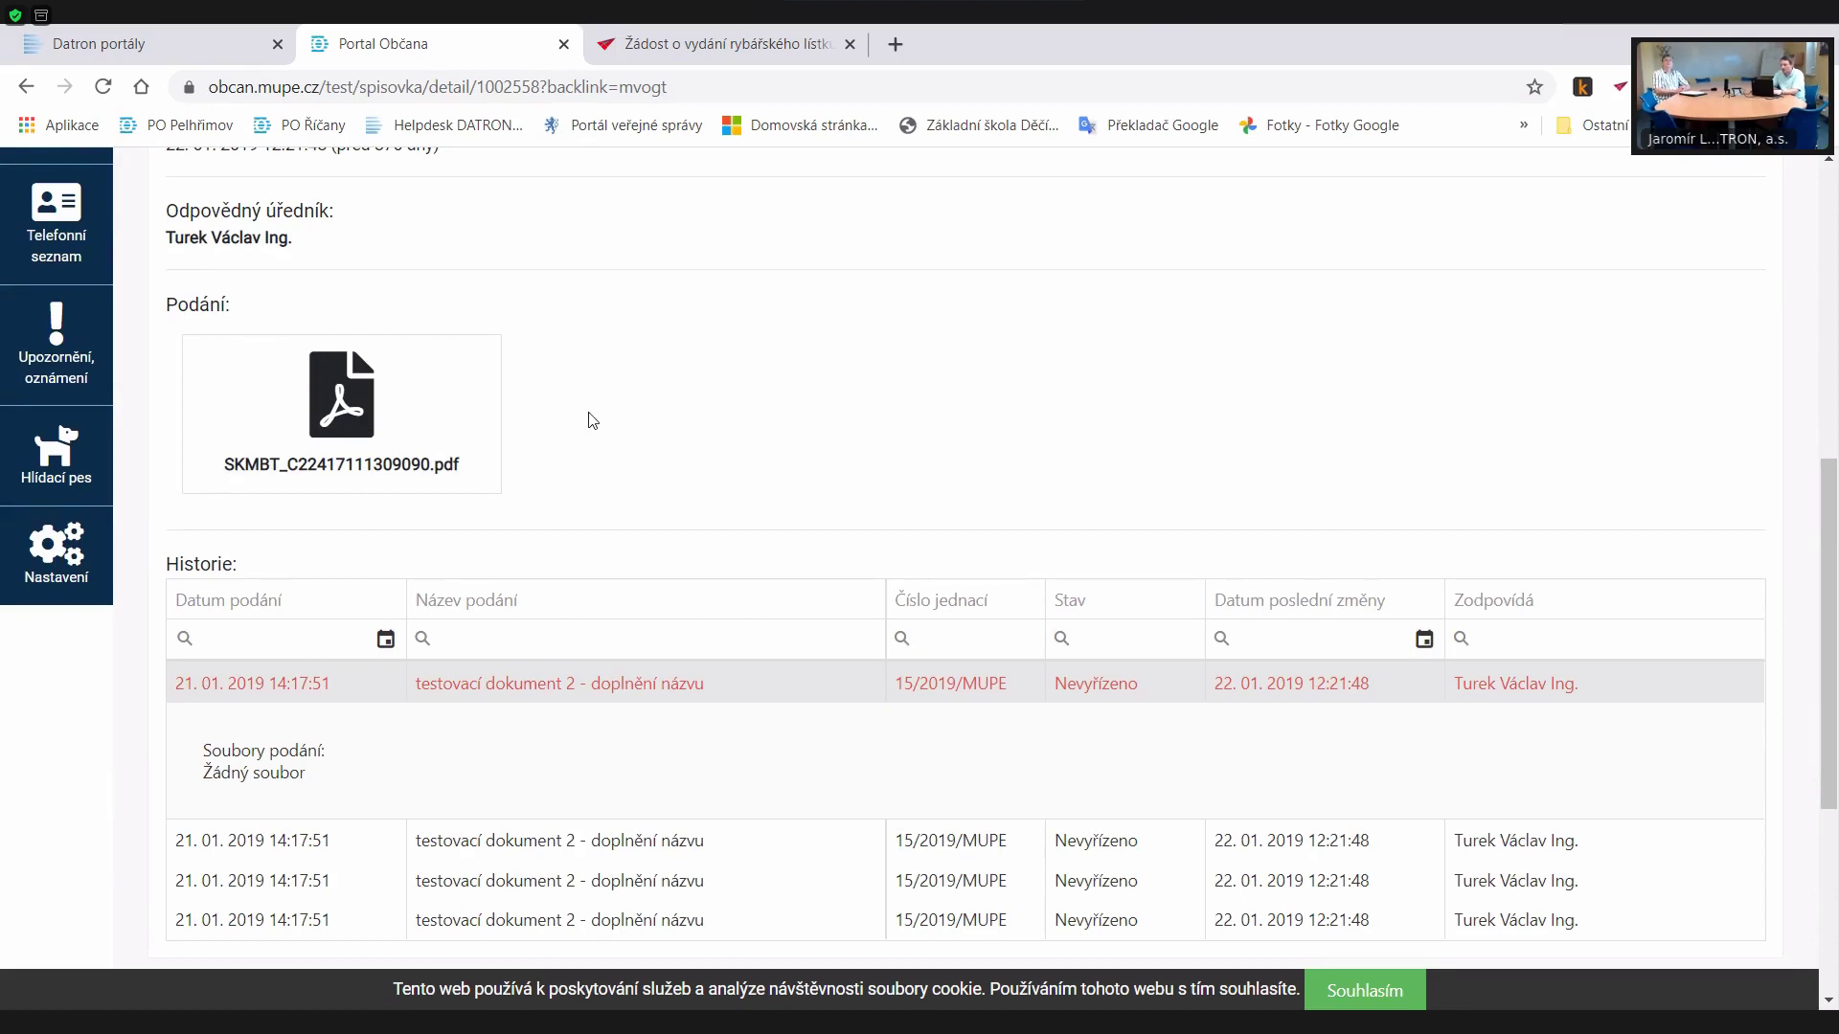
scroll(591, 421, "down", 1)
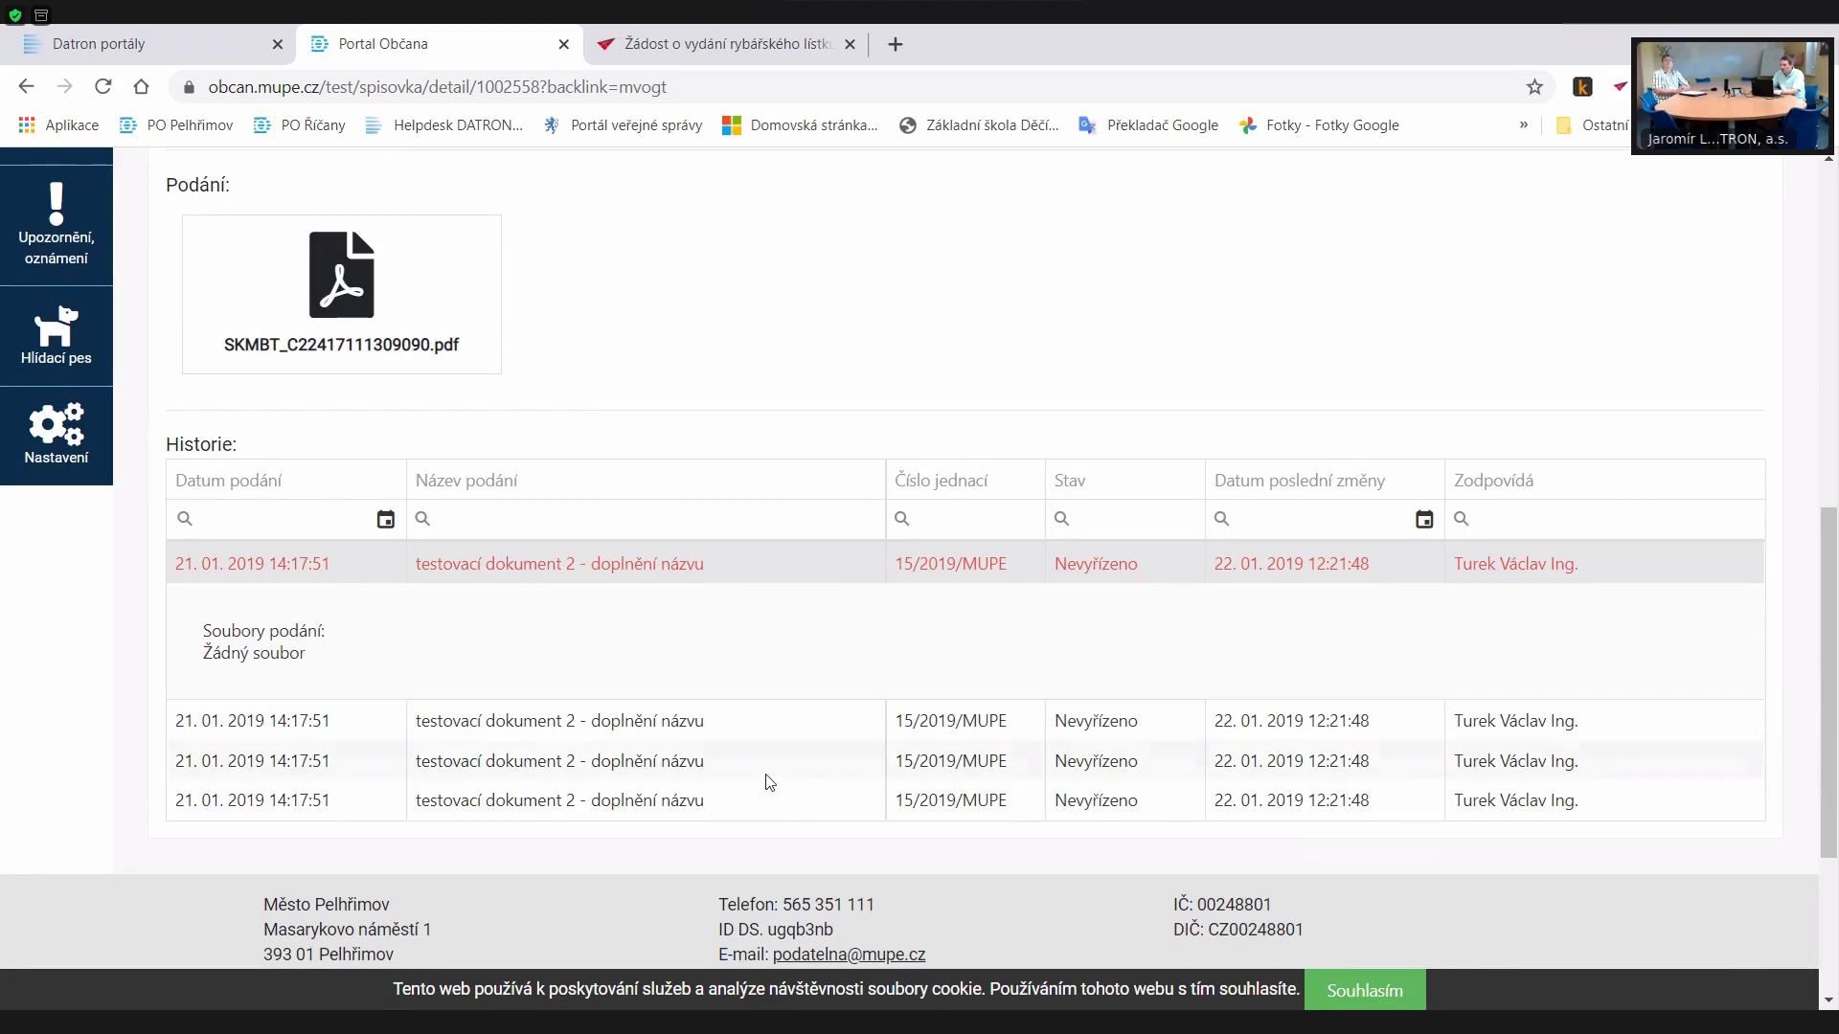
scroll(705, 533, "up", 8)
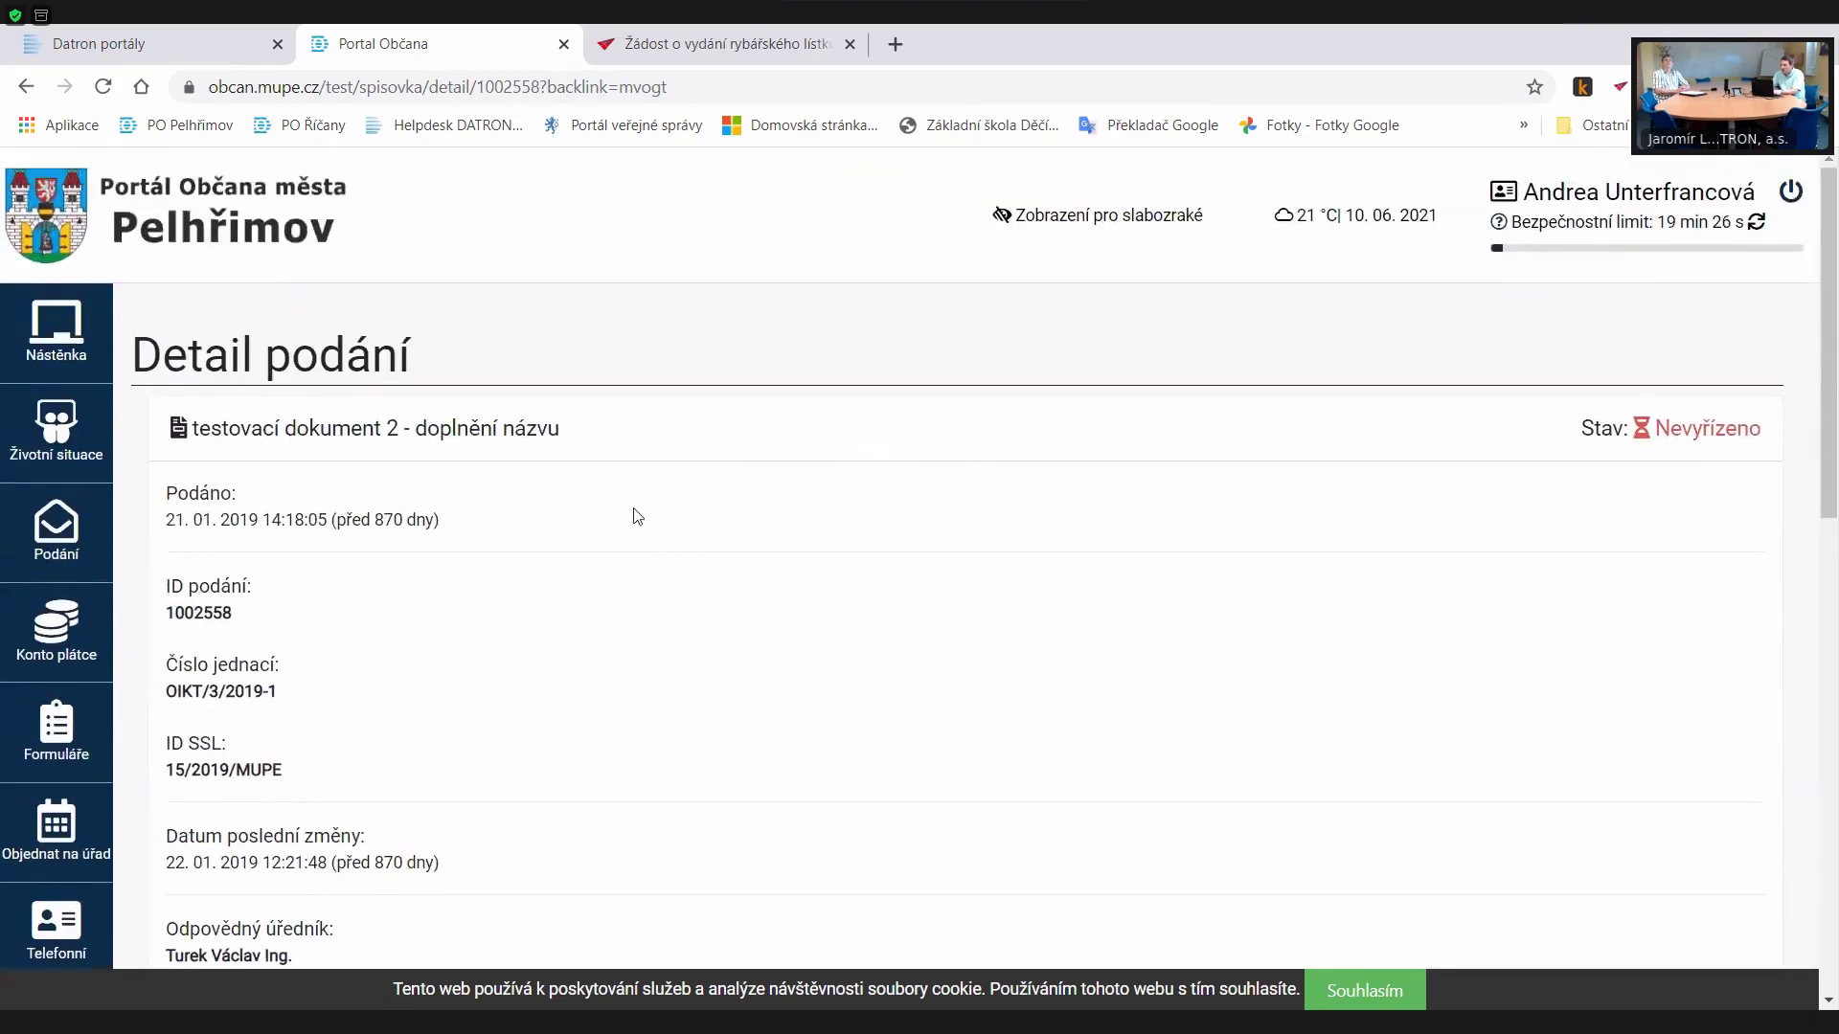
- Go back to the Nástěnka dashboard, then display the Hlídací pes overview of watched deadlines
left_click(99, 339)
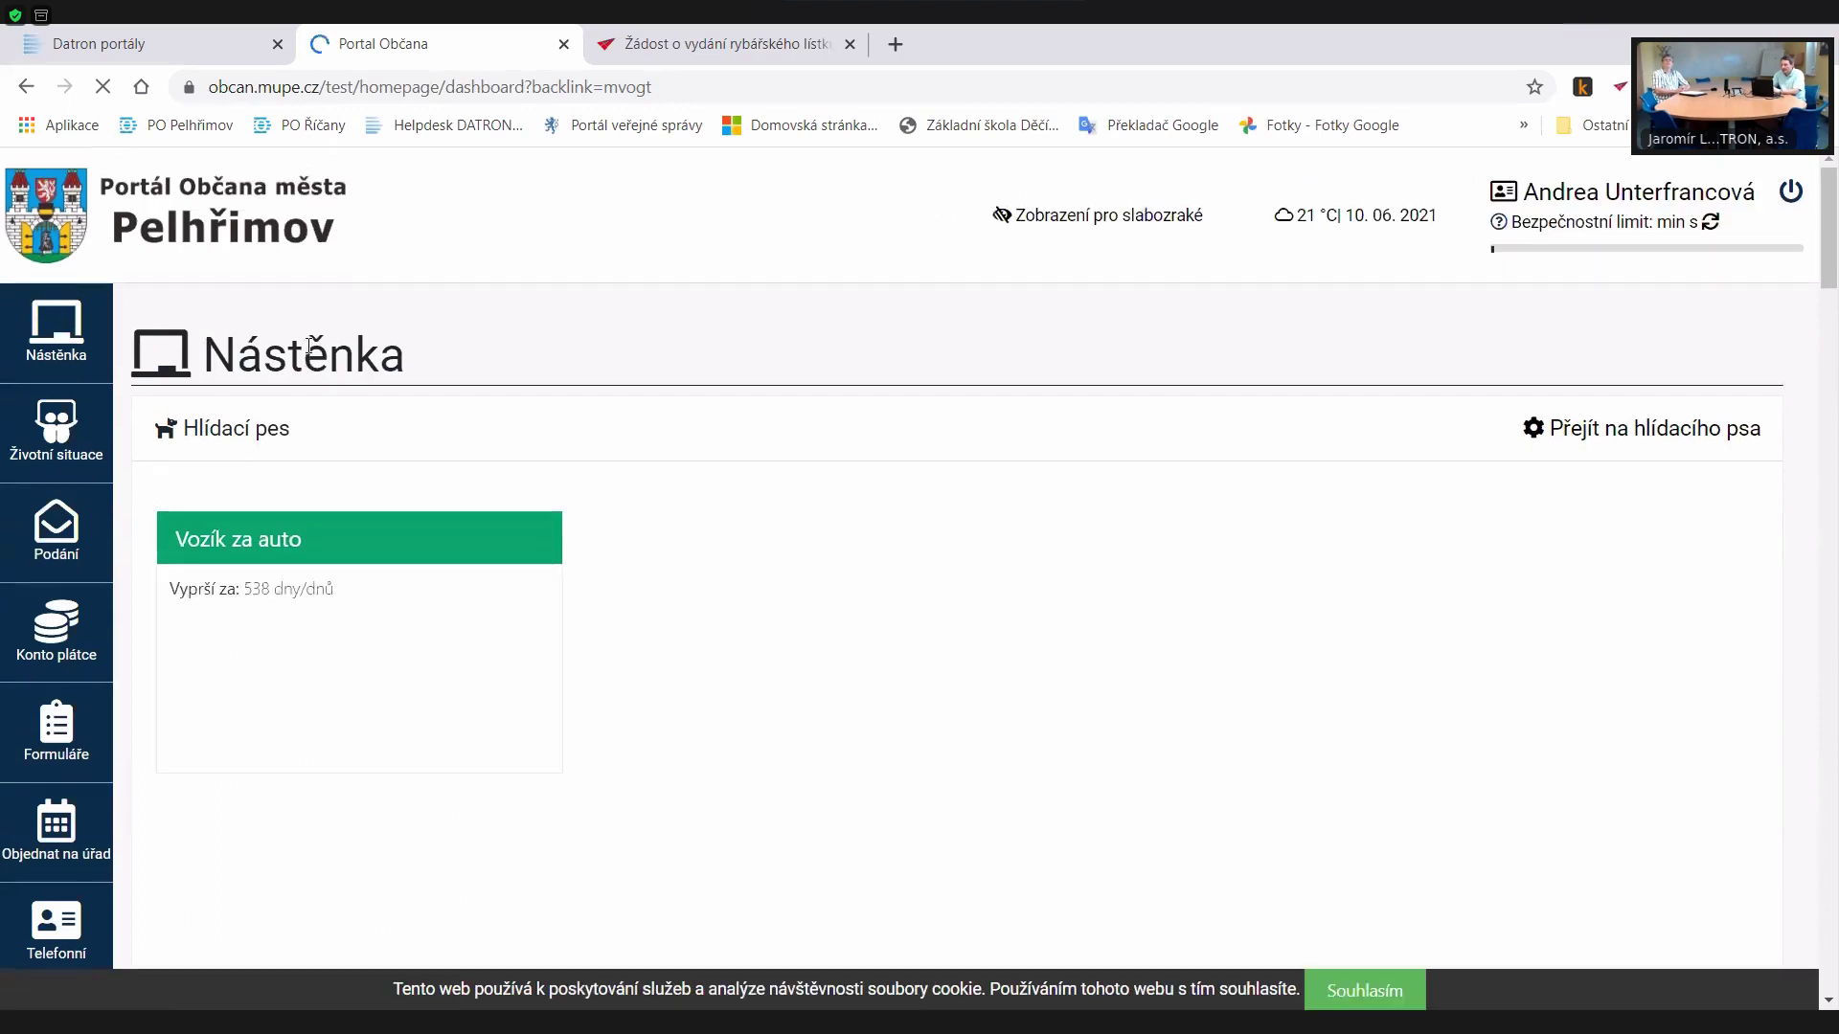
scroll(312, 346, "down", 1)
mouse_move(82, 641)
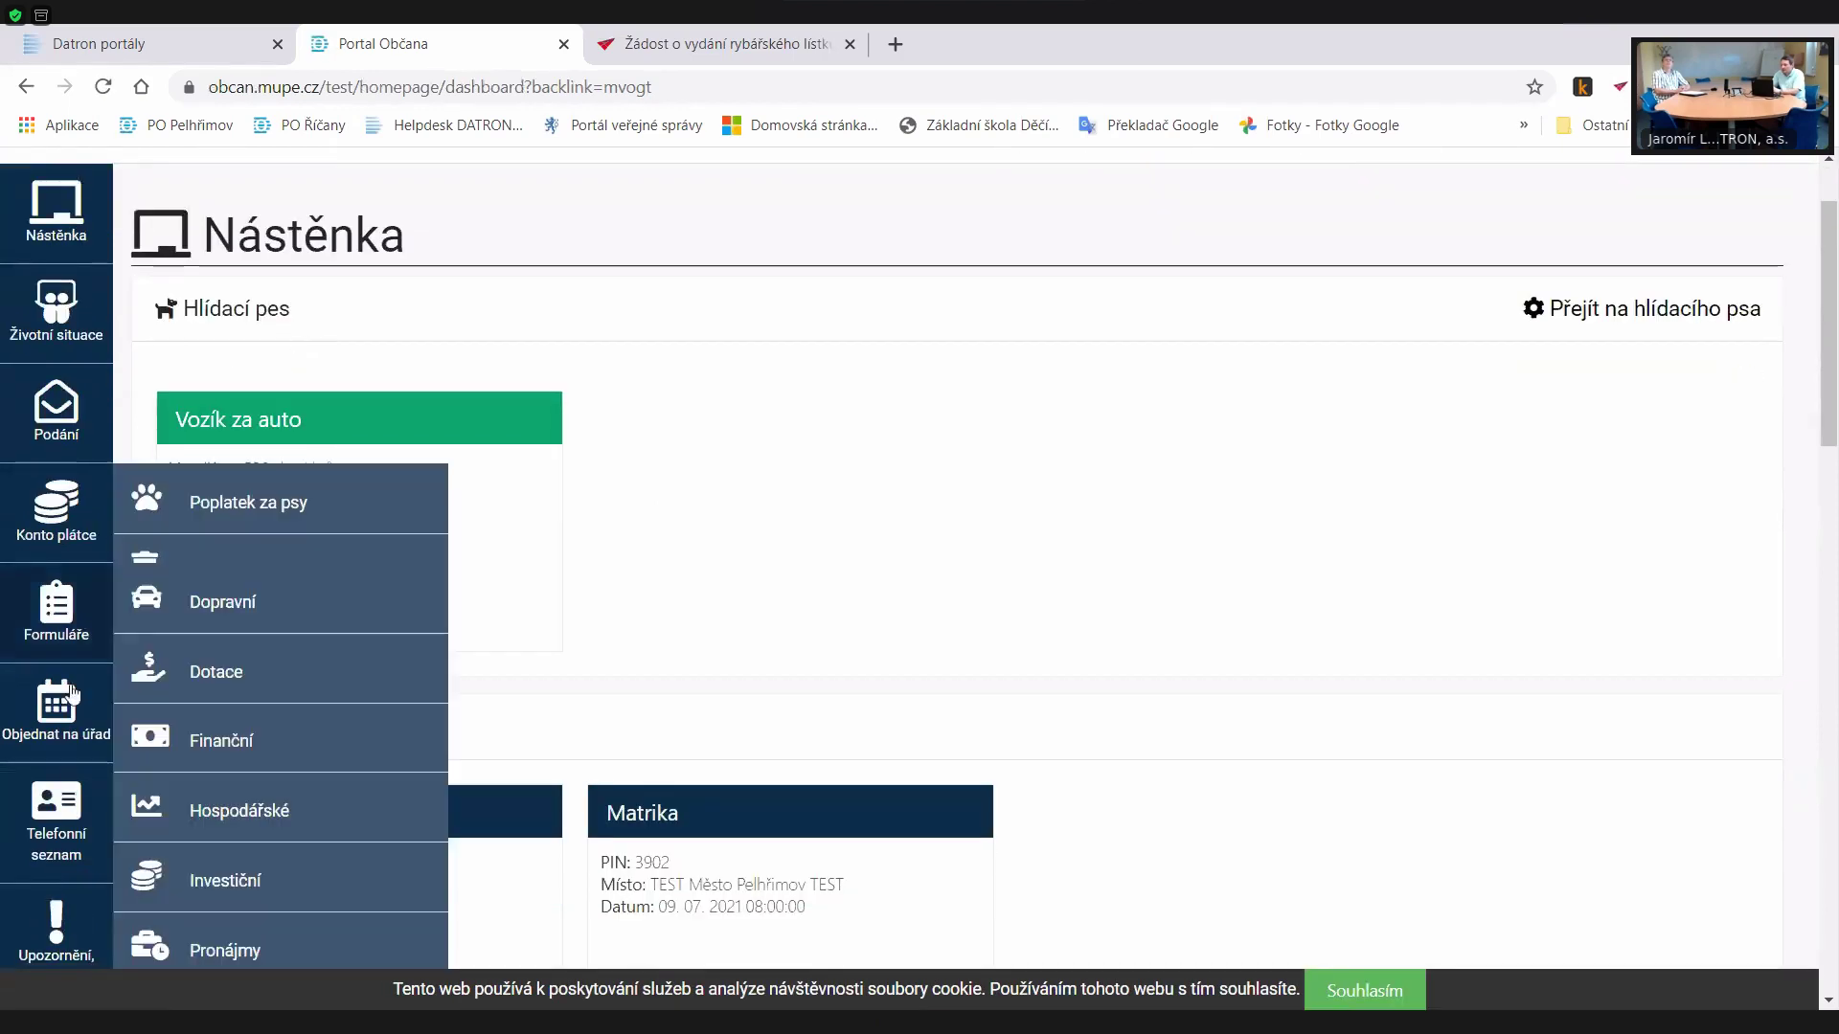
scroll(83, 642, "down", 1)
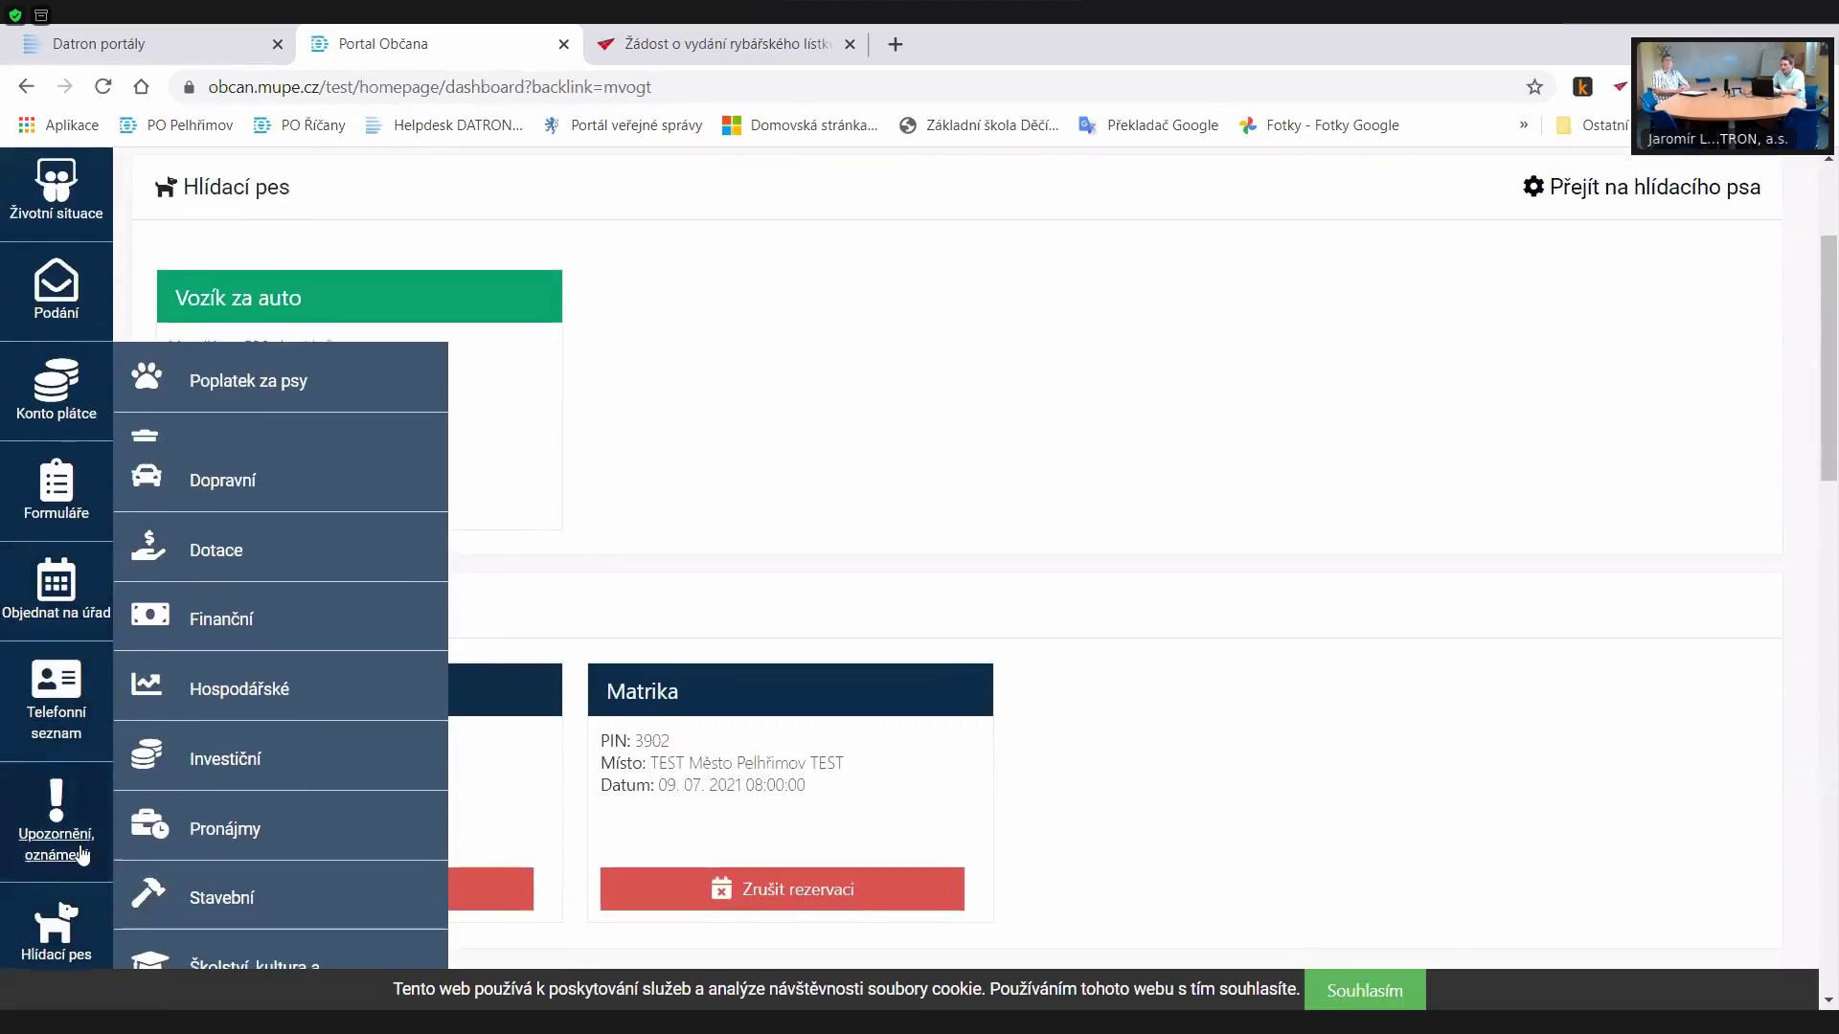
scroll(45, 714, "down", 2)
left_click(45, 714)
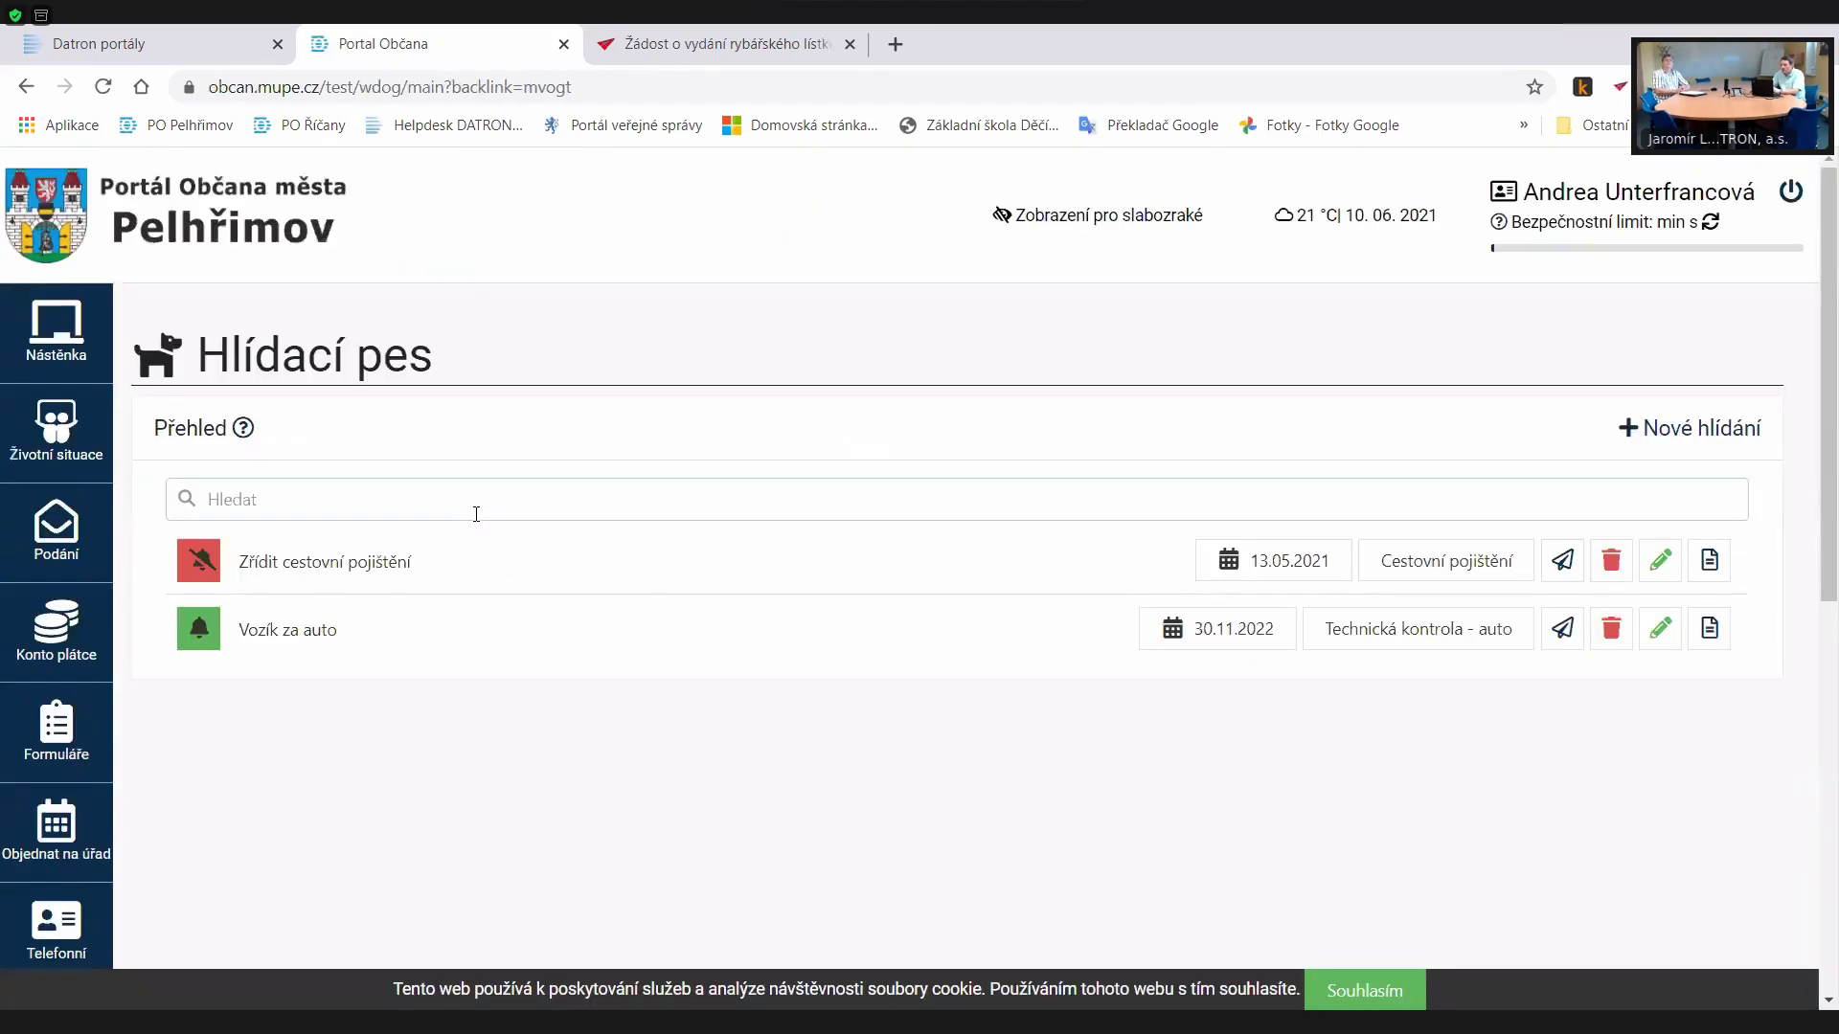
scroll(470, 508, "down", 1)
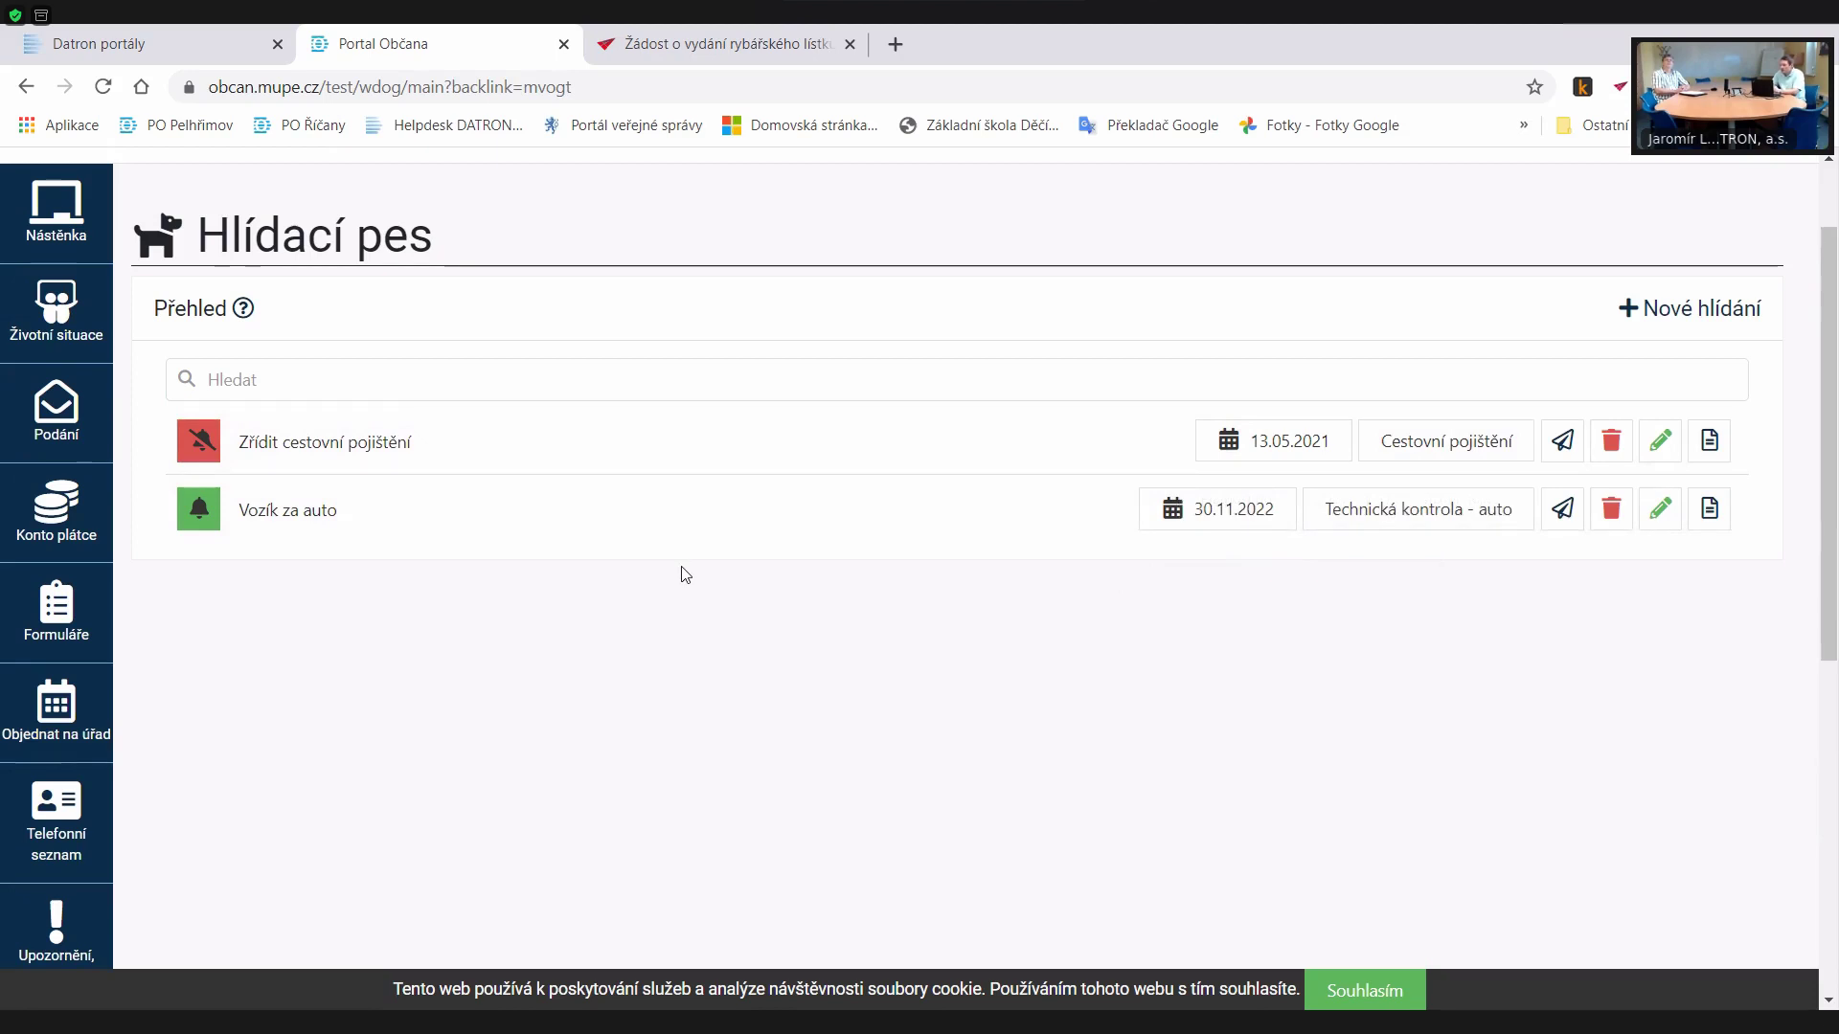
- Open the Informační služba settings and review the notification options for office information, submissions and fees
scroll(686, 575, "down", 3)
scroll(686, 575, "down", 2)
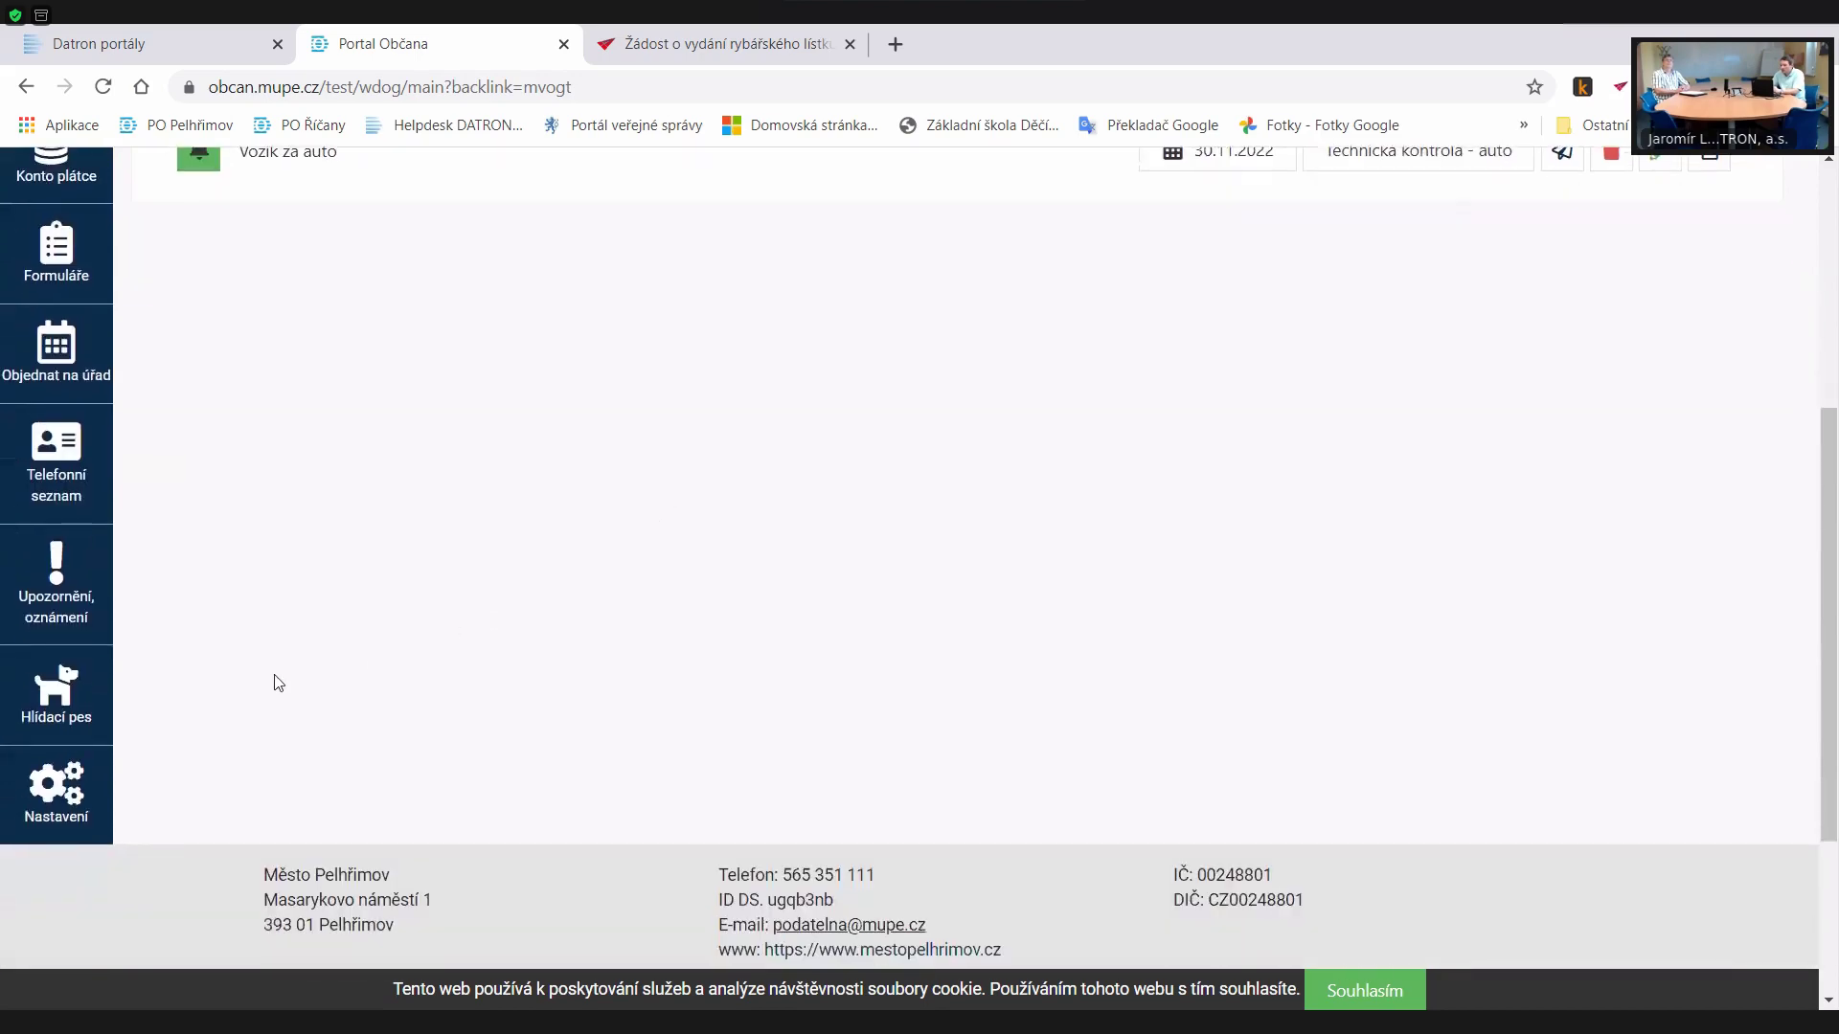
mouse_move(88, 799)
left_click(254, 862)
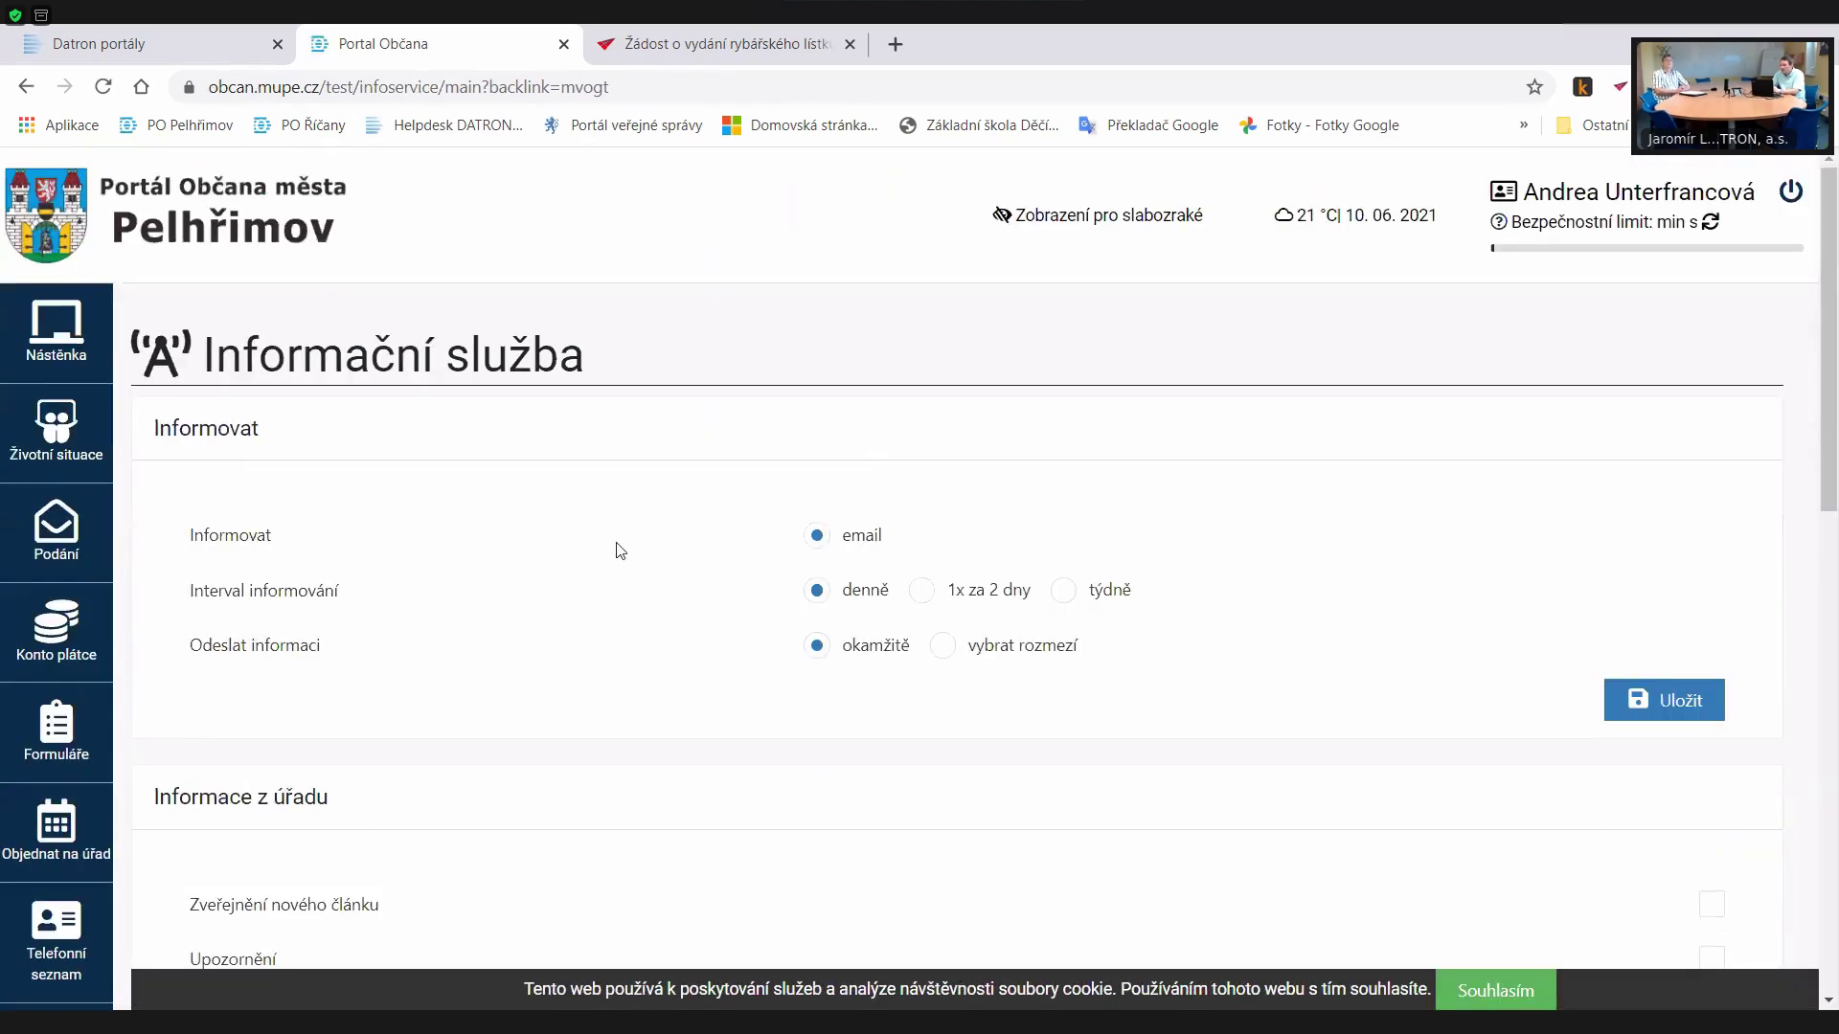
scroll(616, 541, "down", 2)
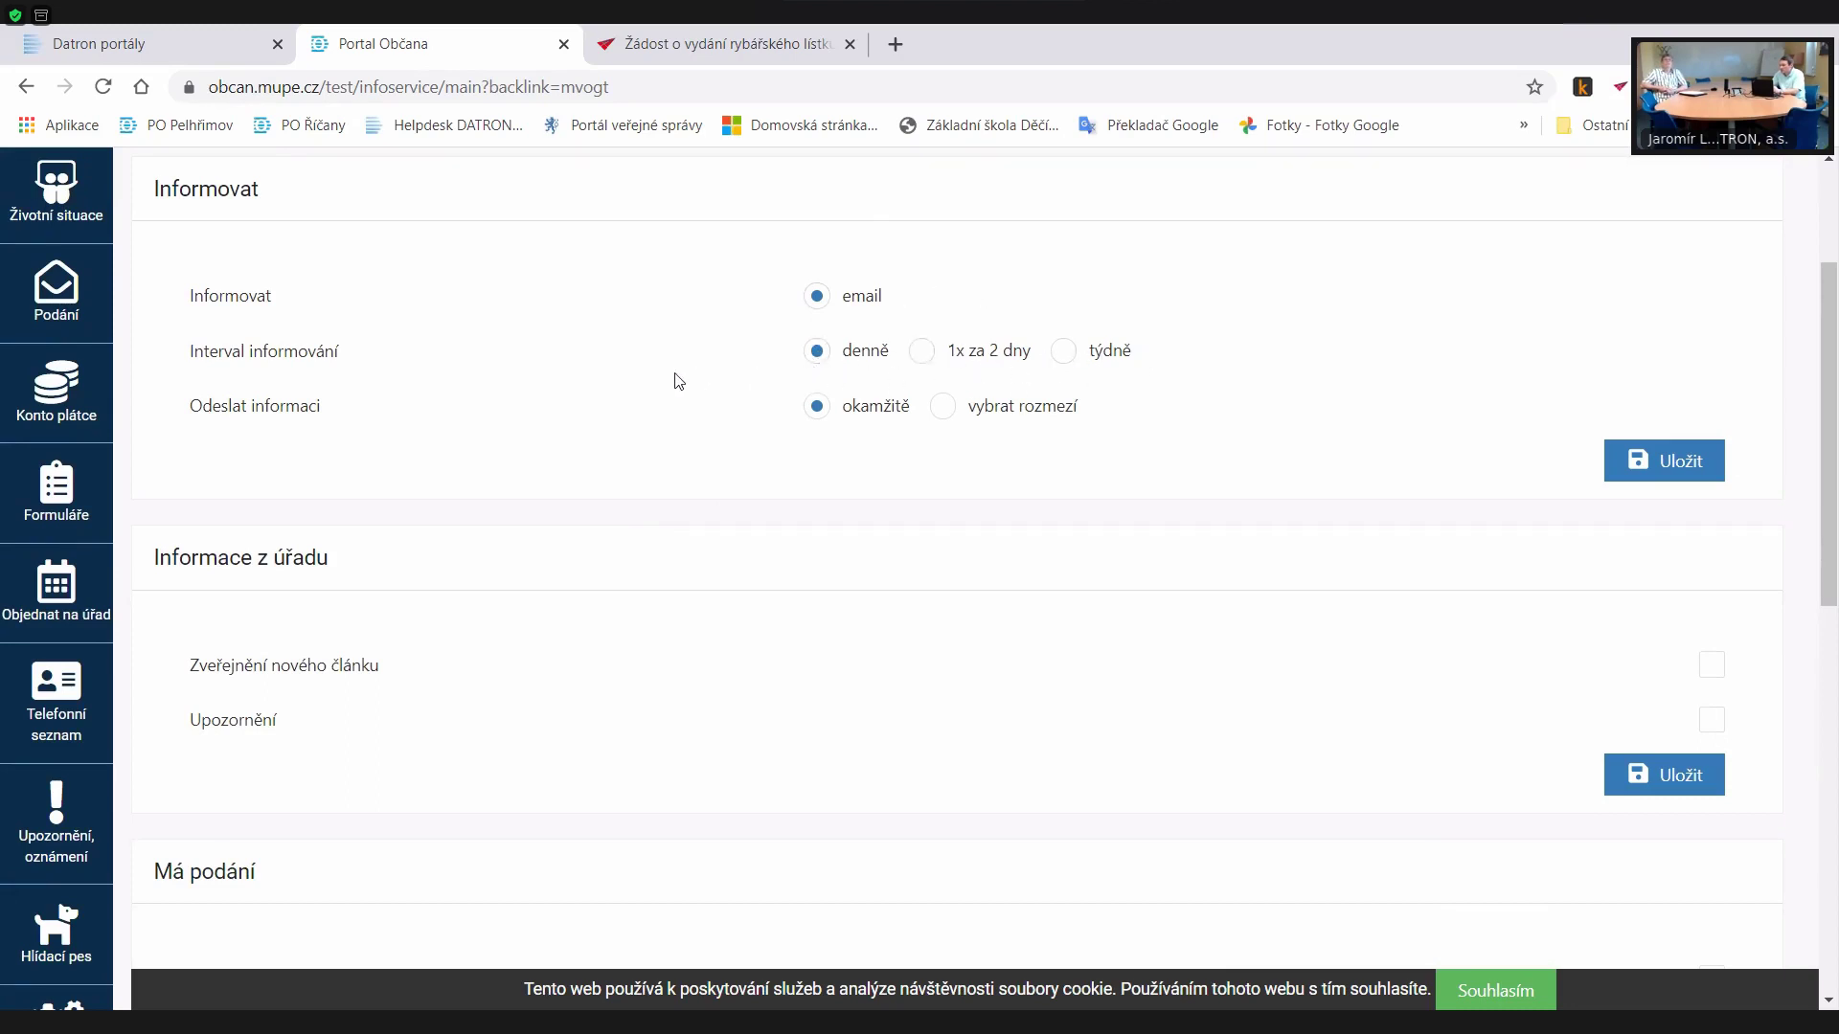
scroll(695, 374, "down", 1)
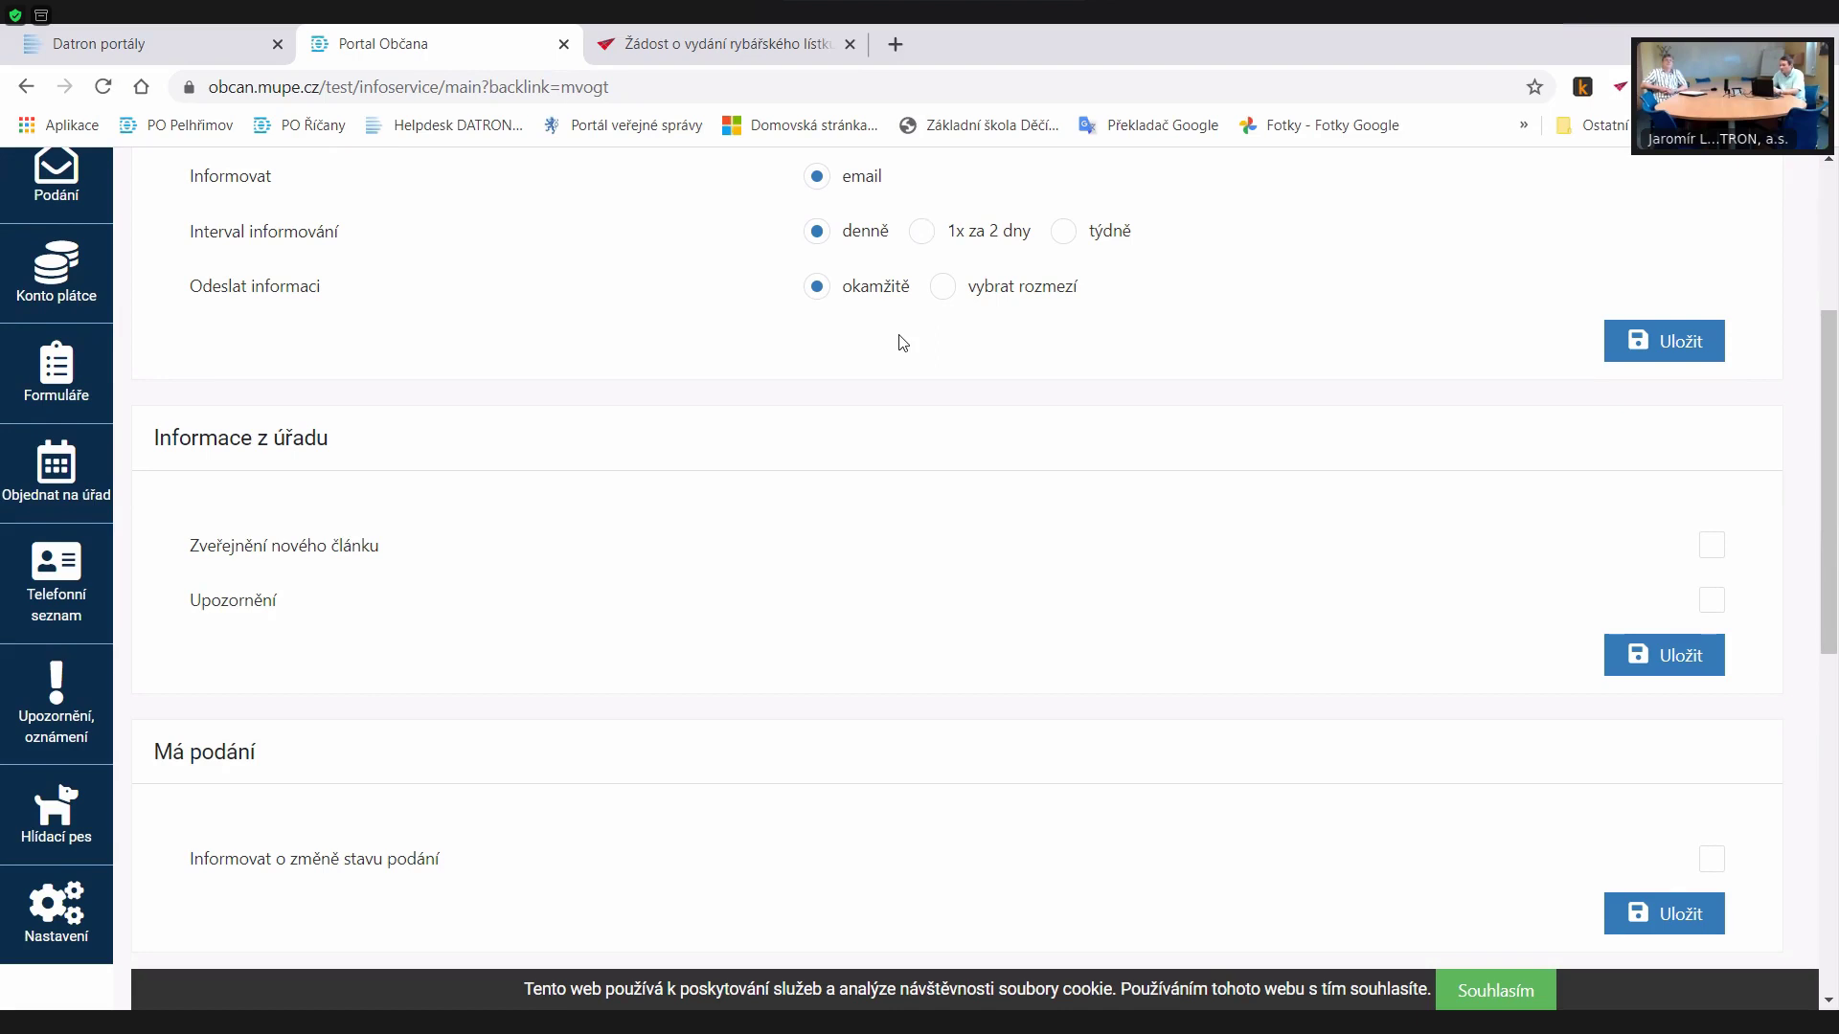
scroll(900, 342, "down", 1)
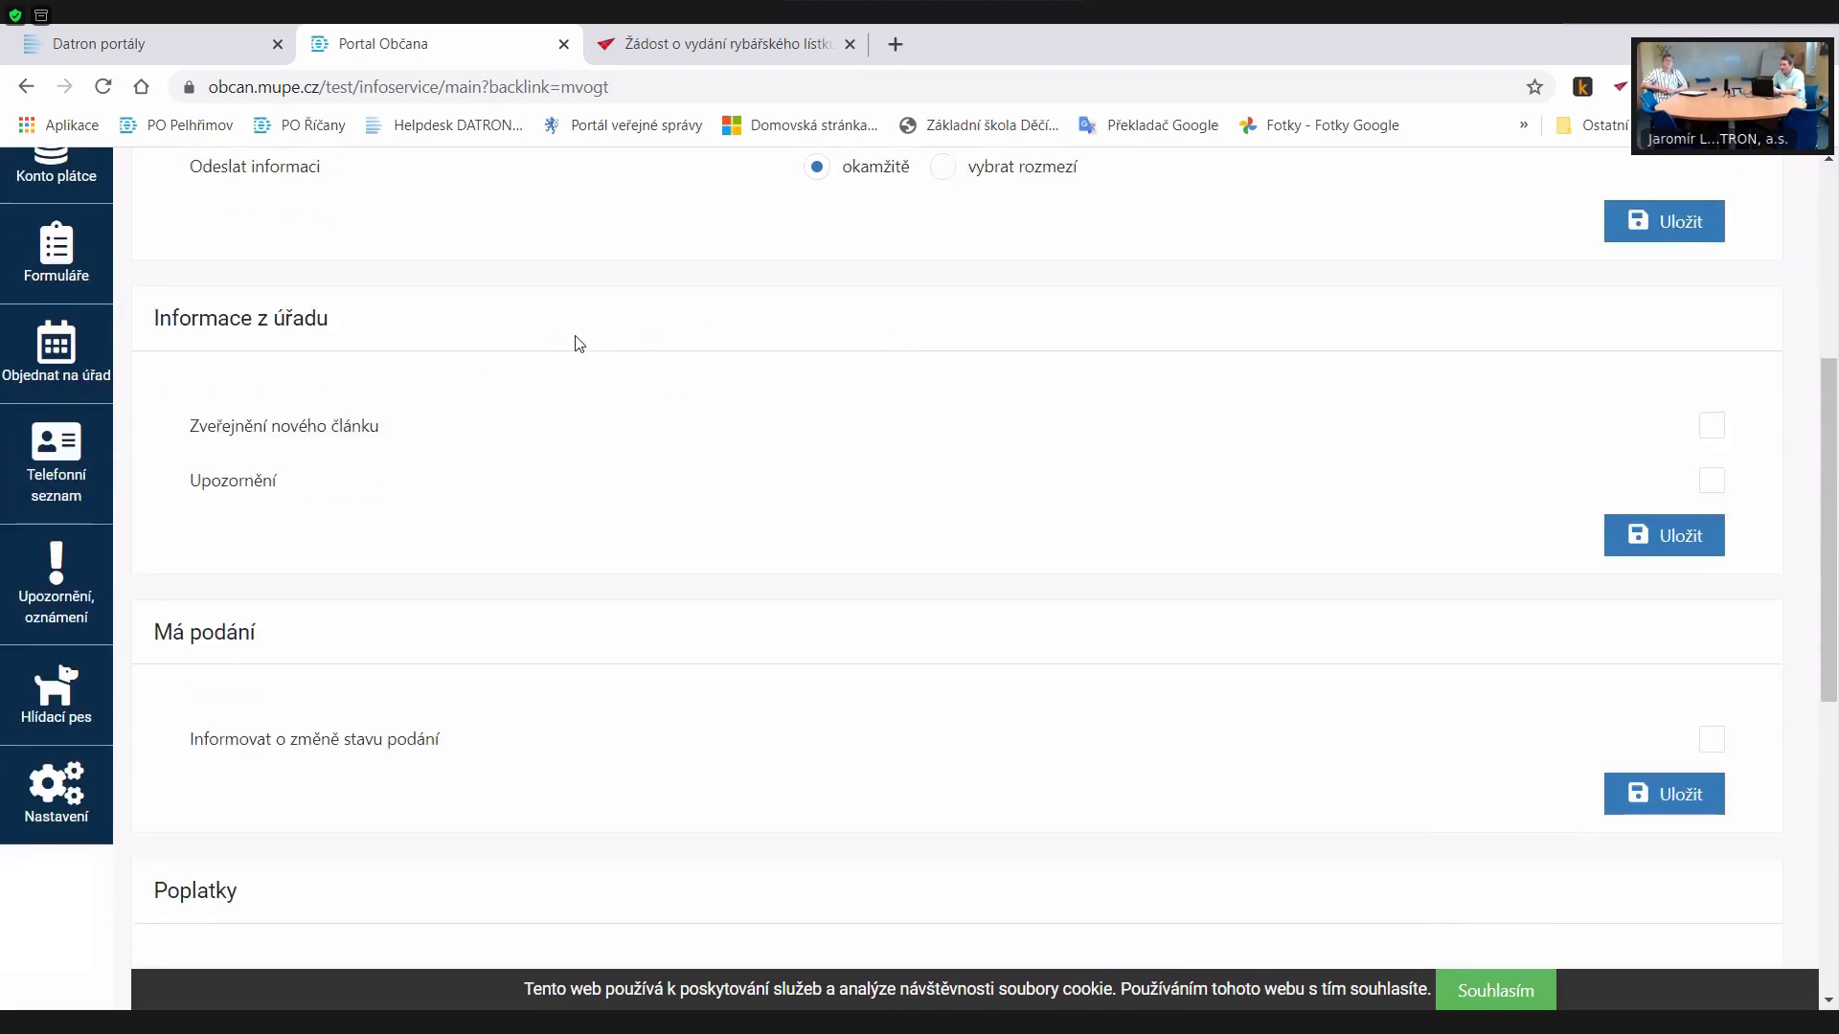
scroll(570, 337, "down", 1)
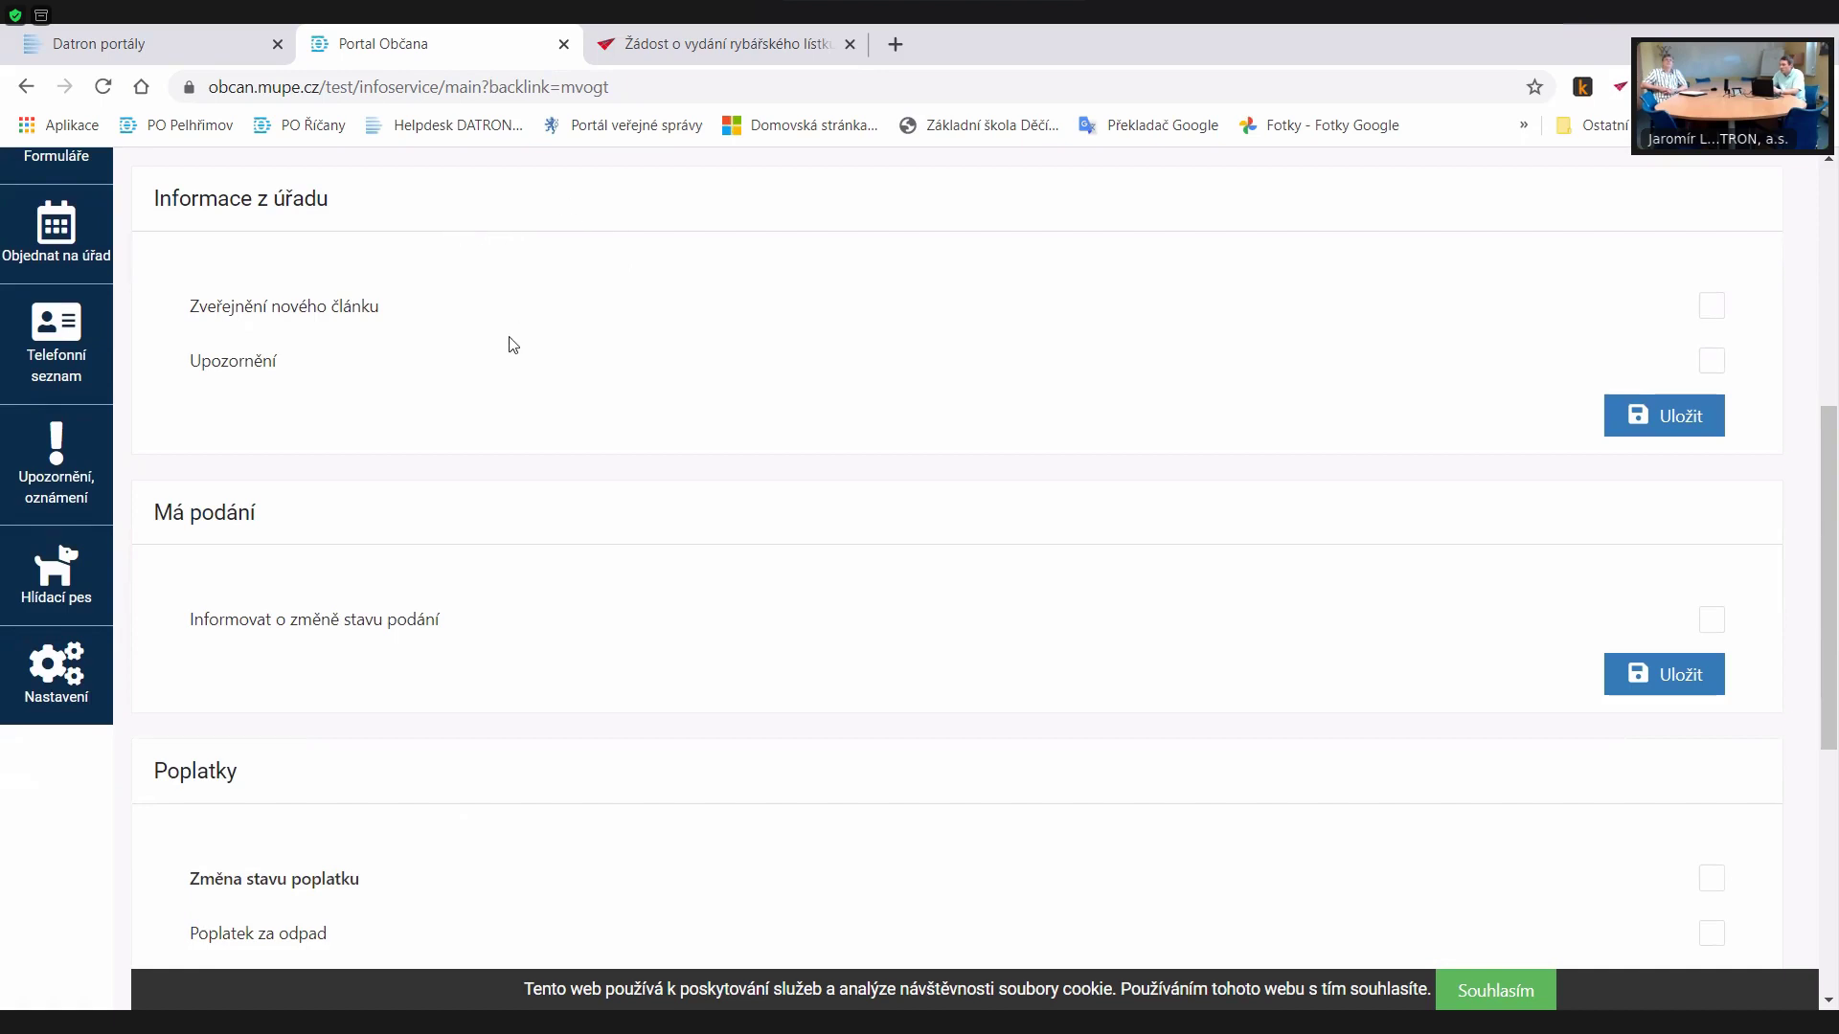
scroll(513, 344, "down", 2)
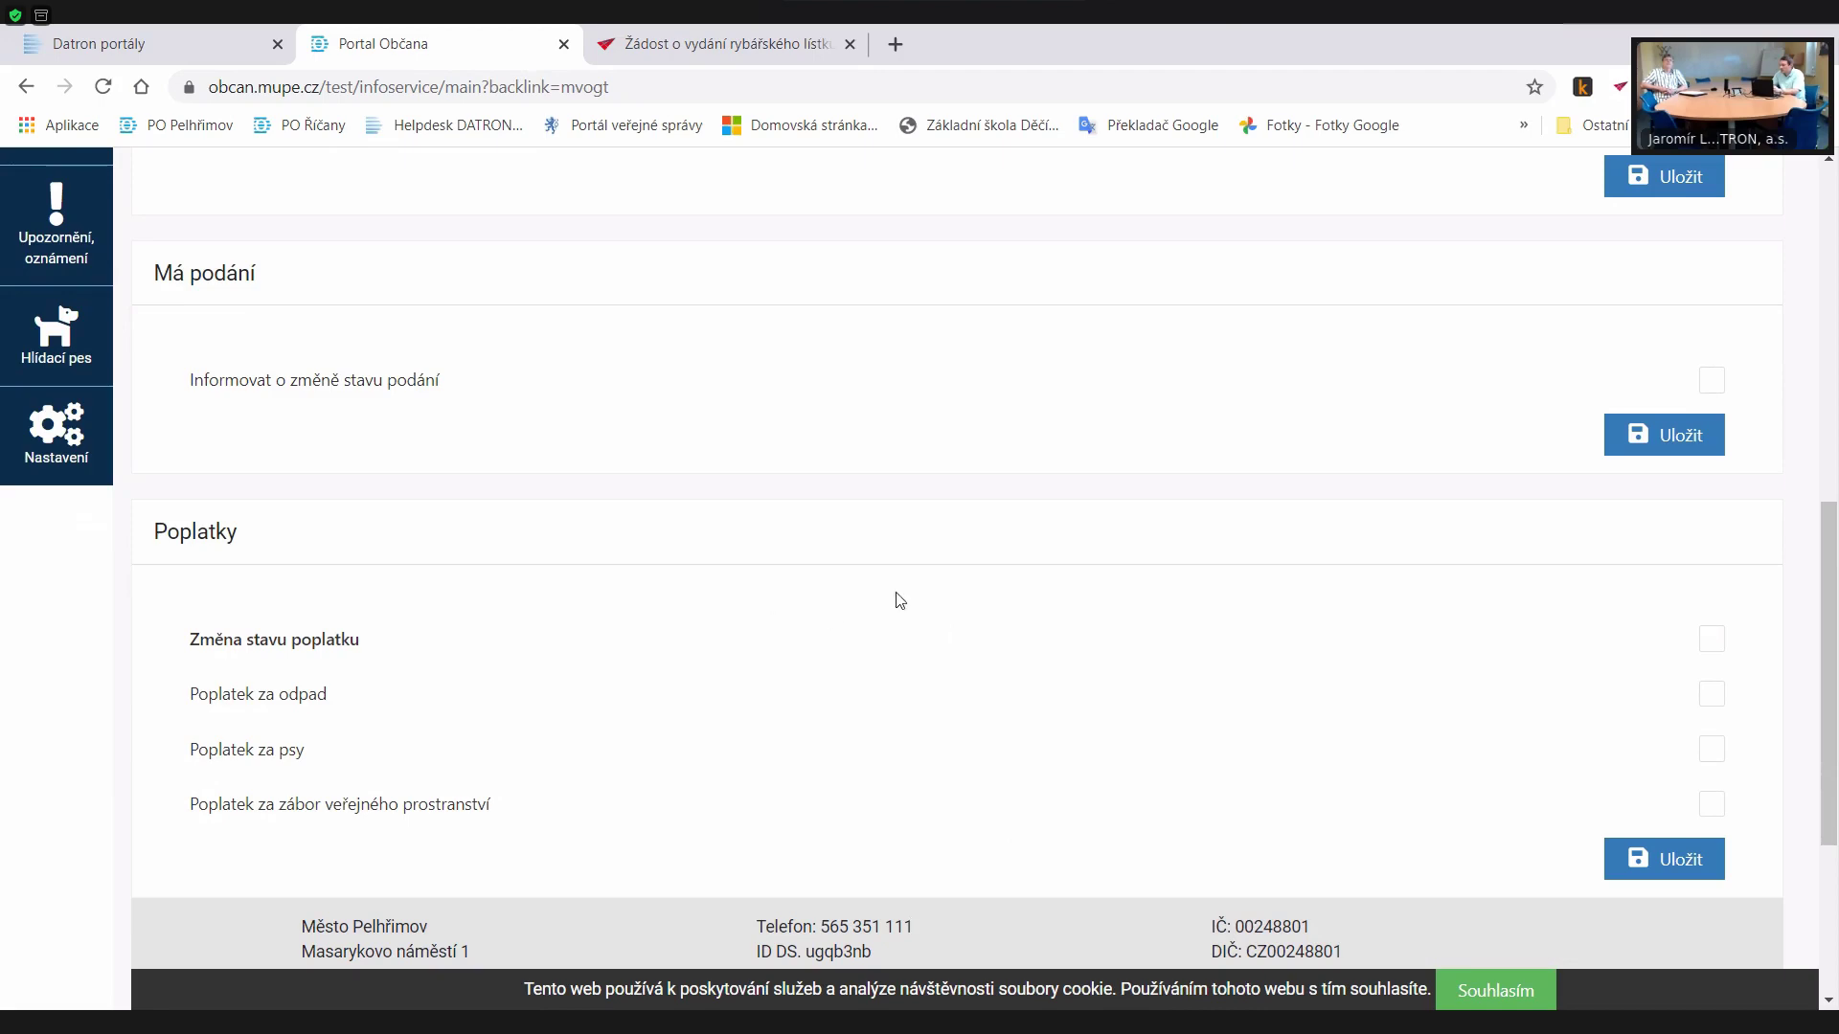
- Return to the Nástěnka dashboard and review the watched item, office reservations and fees due
scroll(794, 580, "up", 6)
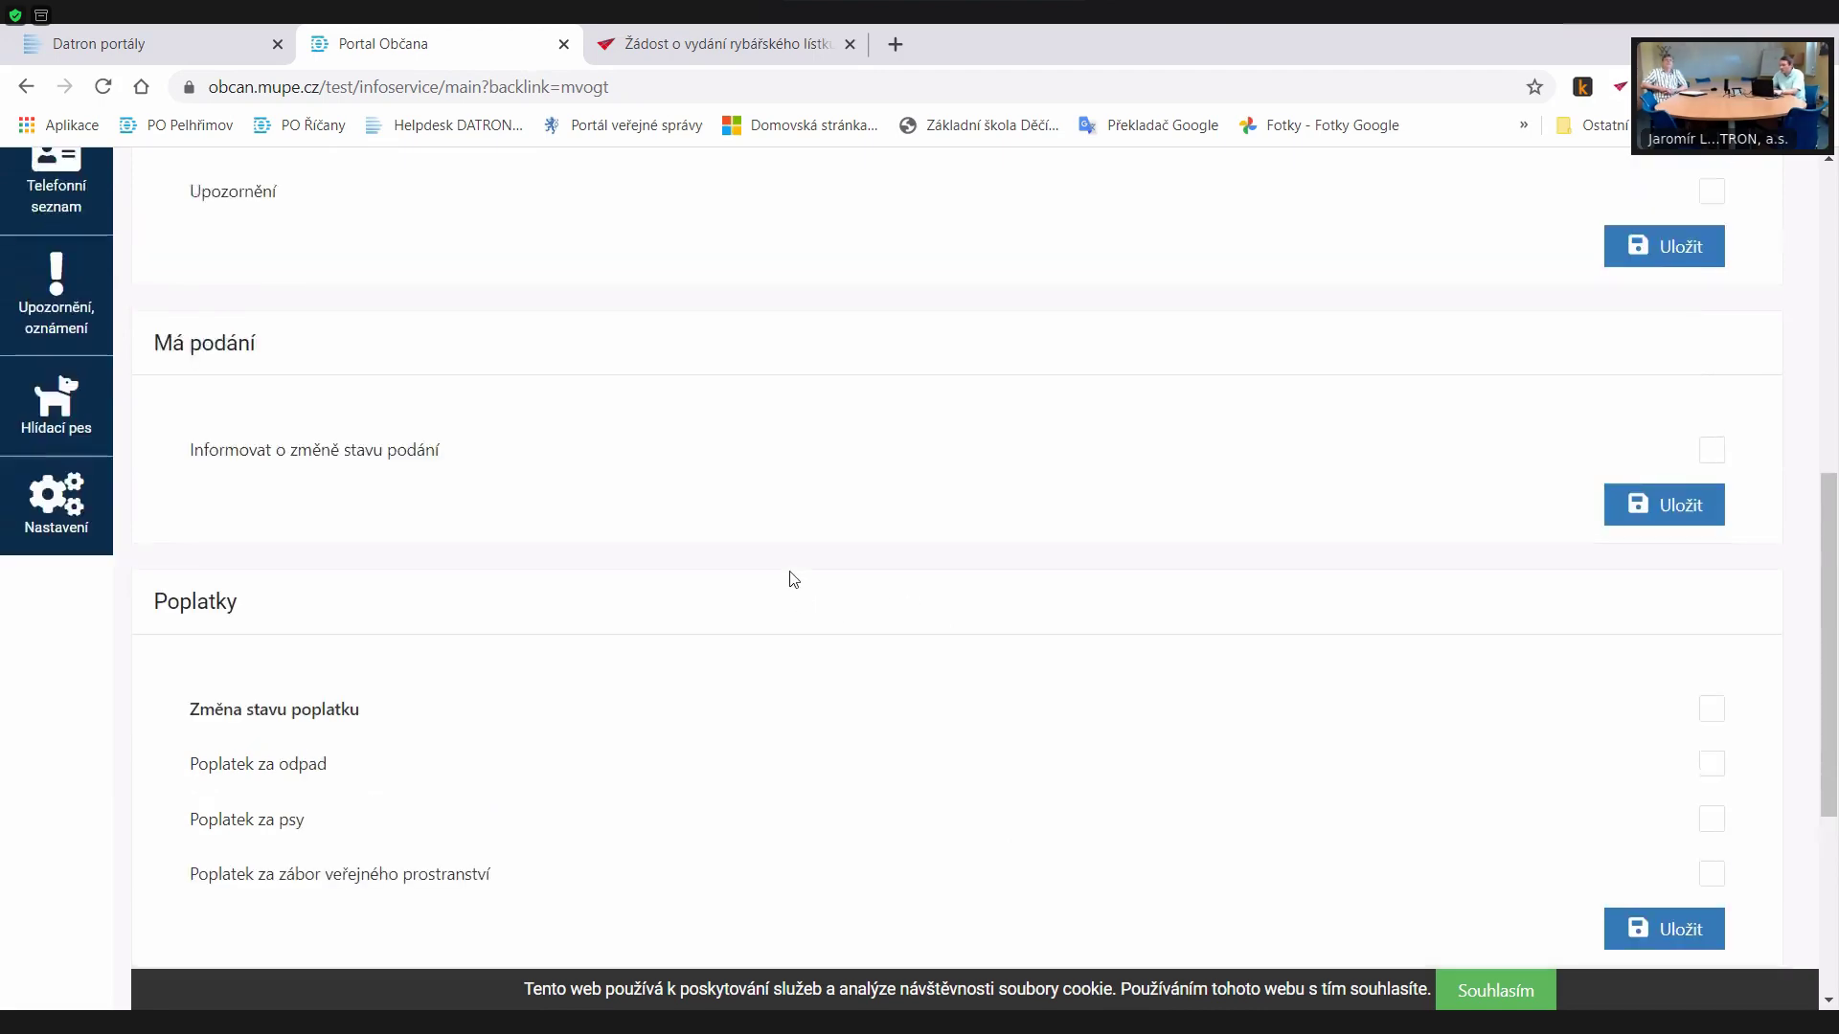
scroll(794, 579, "up", 3)
left_click(80, 345)
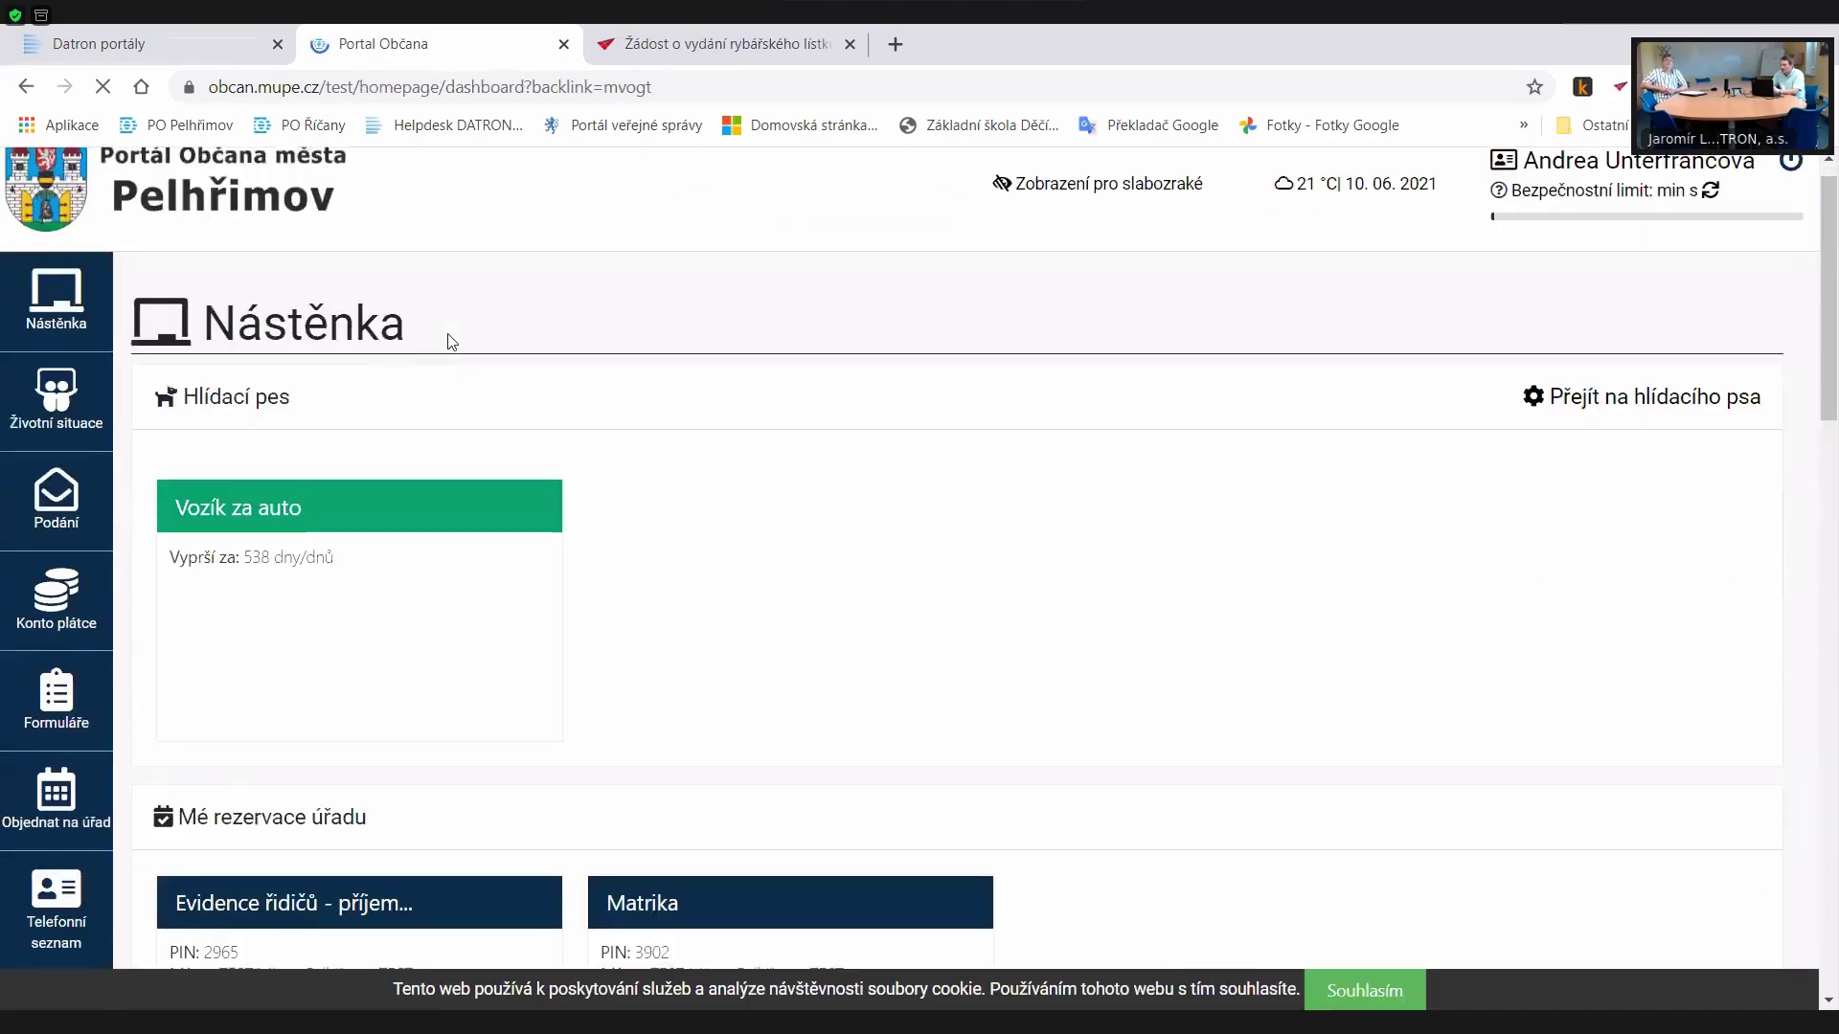
scroll(450, 342, "down", 5)
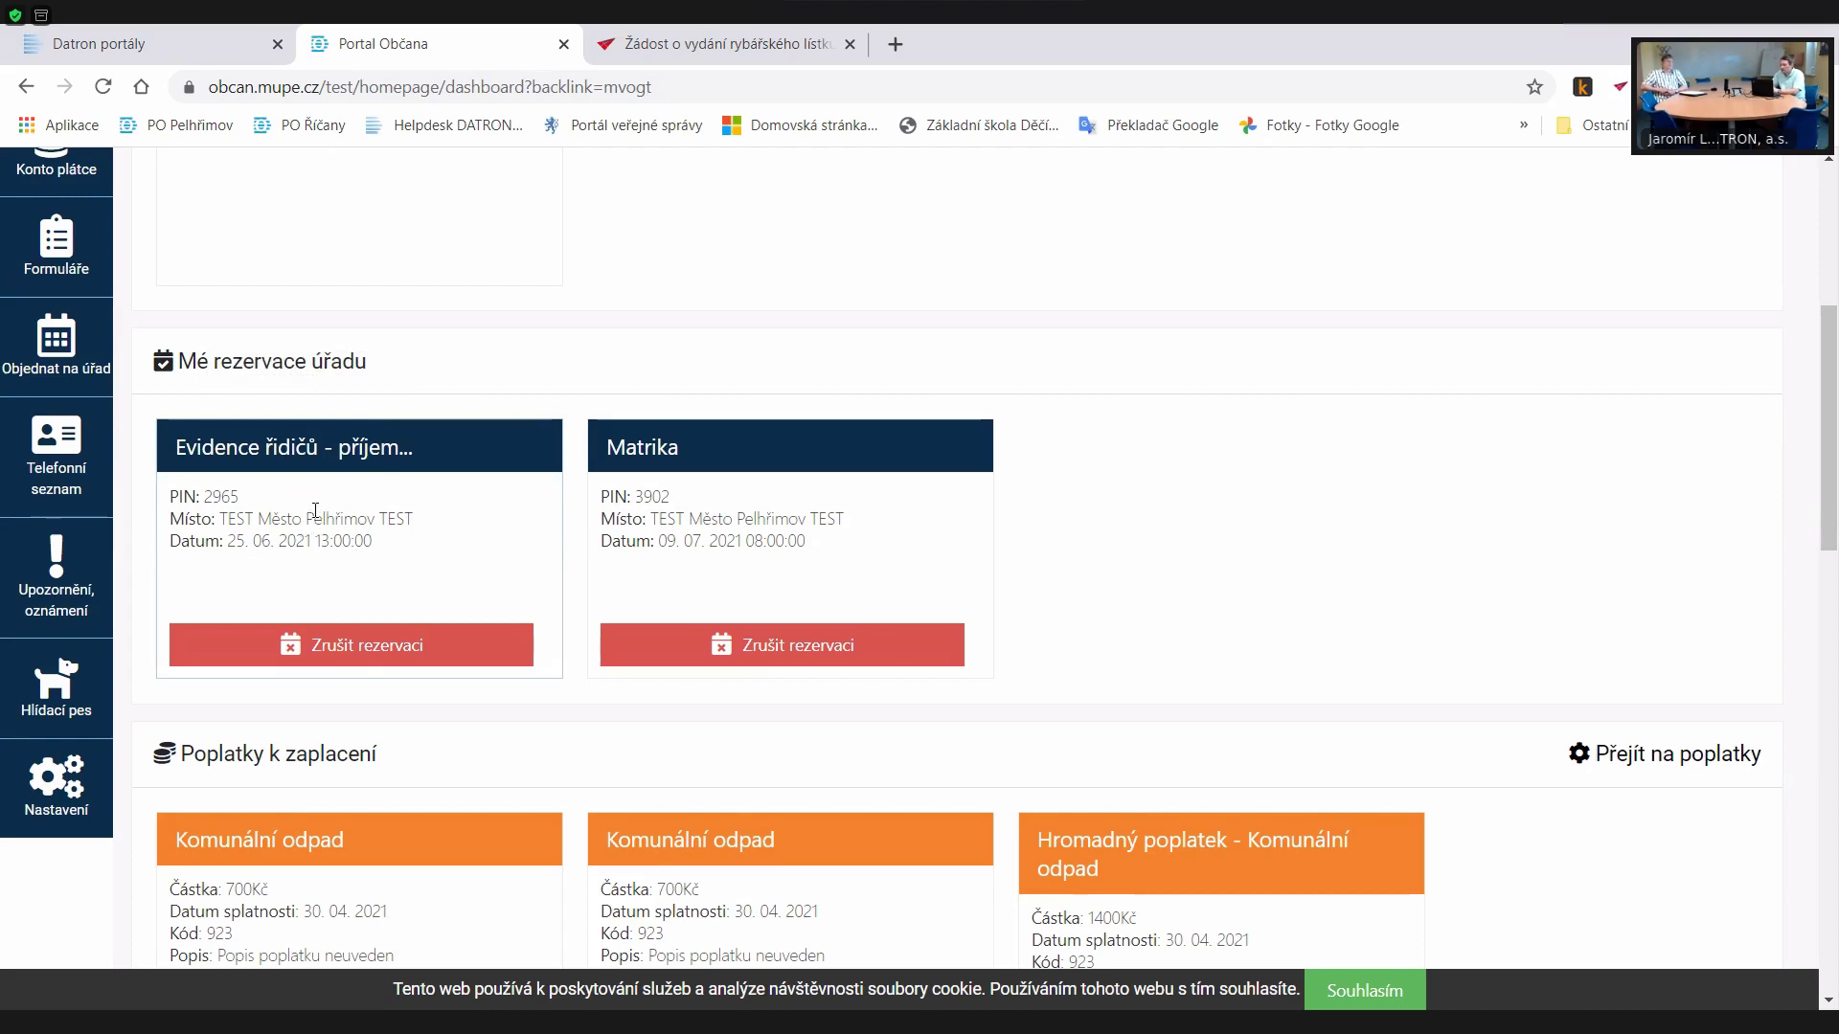
scroll(316, 515, "up", 4)
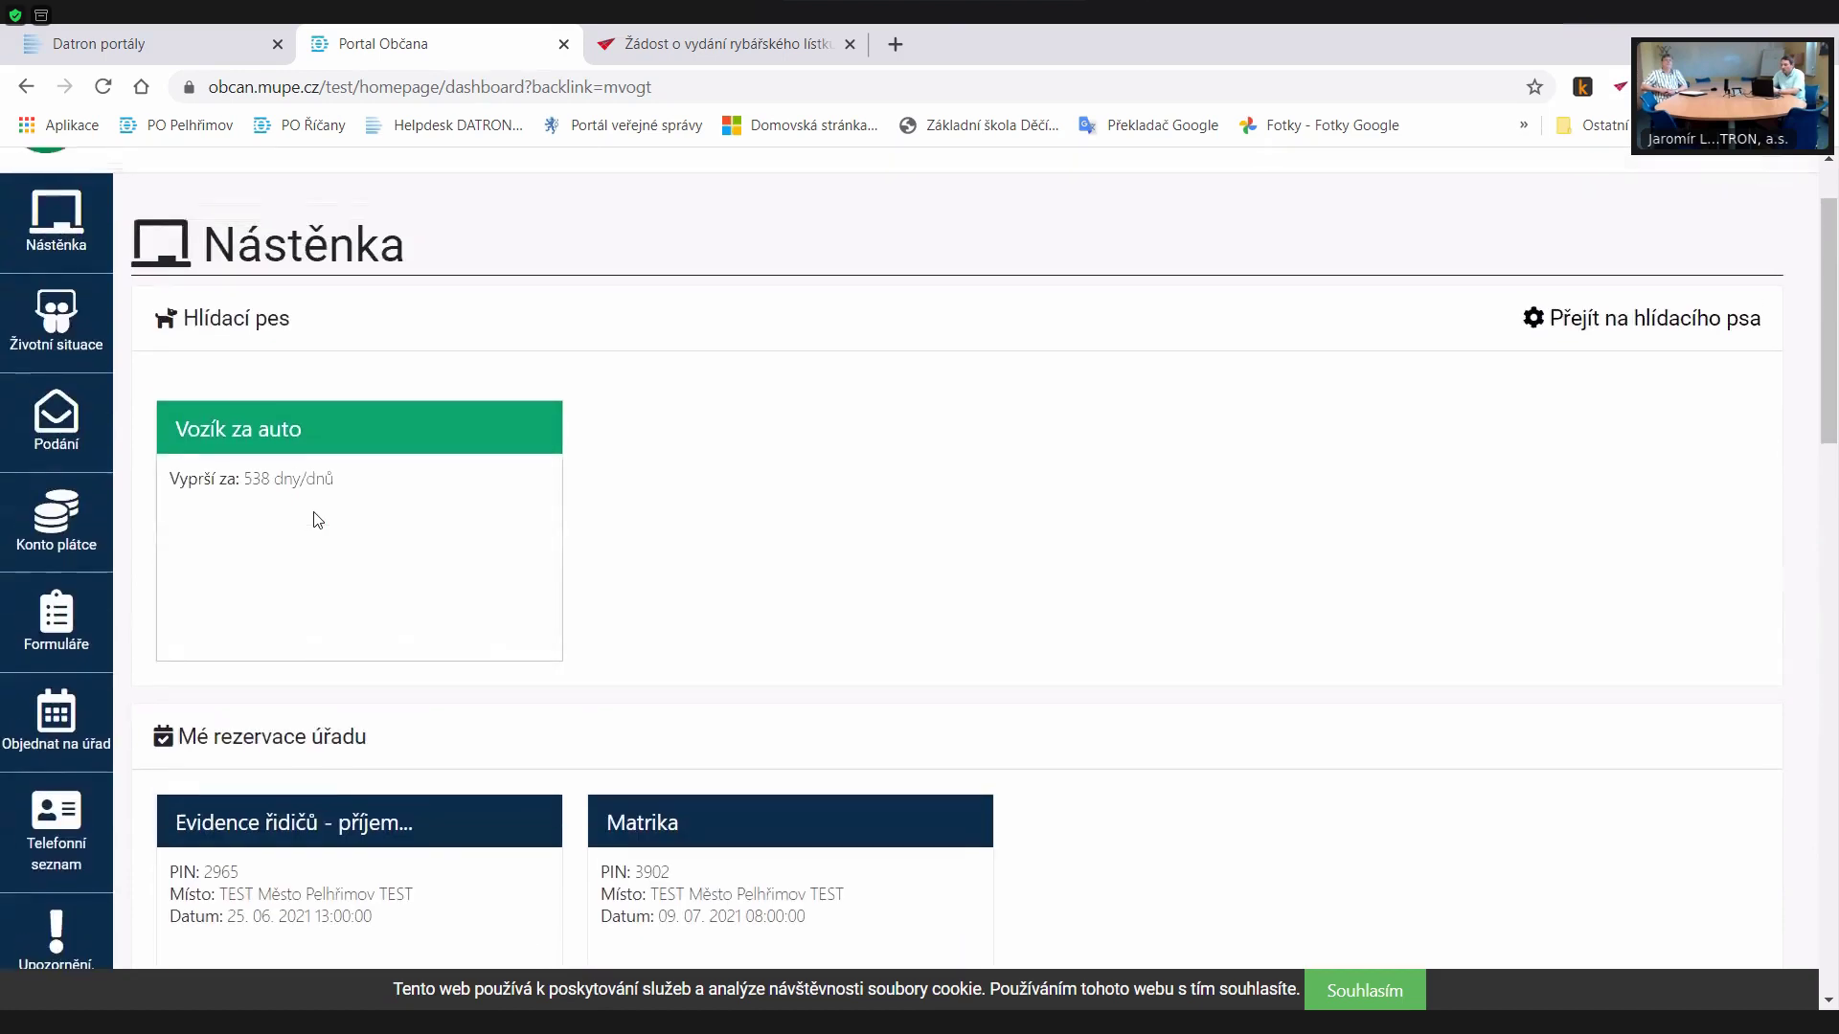
scroll(316, 518, "up", 1)
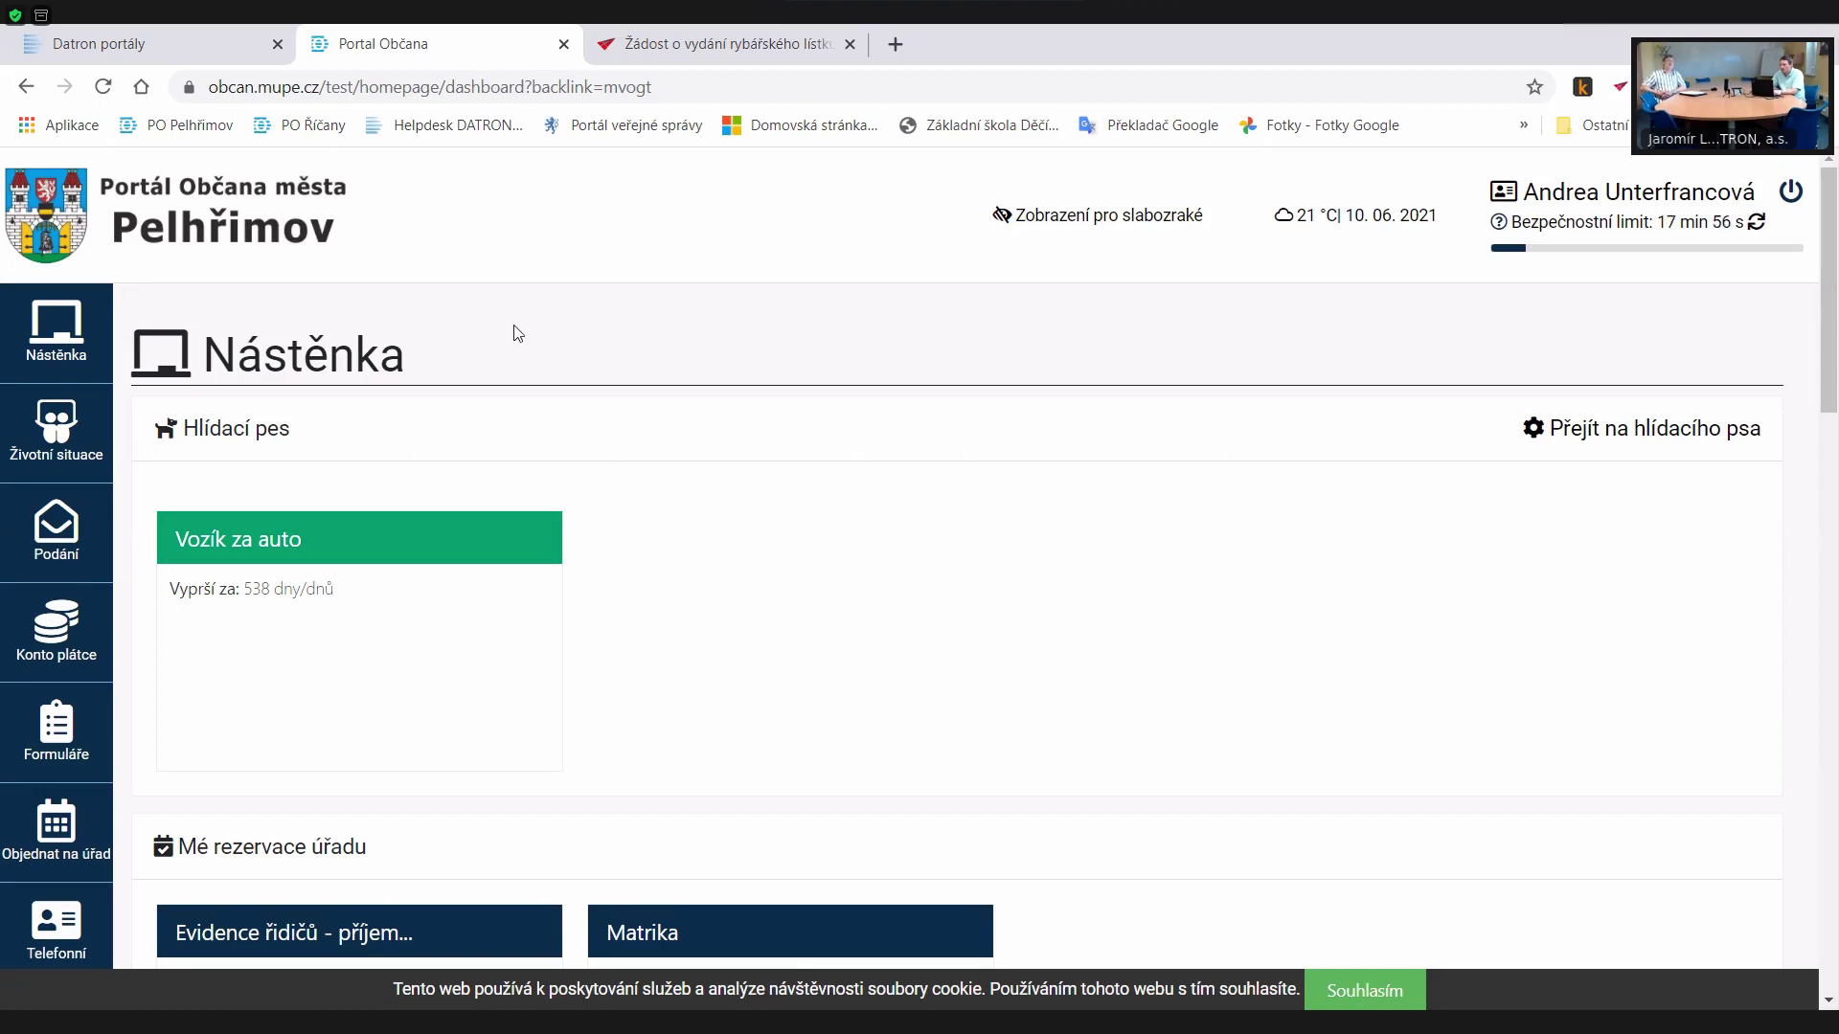
- Log out of the citizen portal, go to its home page, and switch to the Datron portály website
left_click(1798, 195)
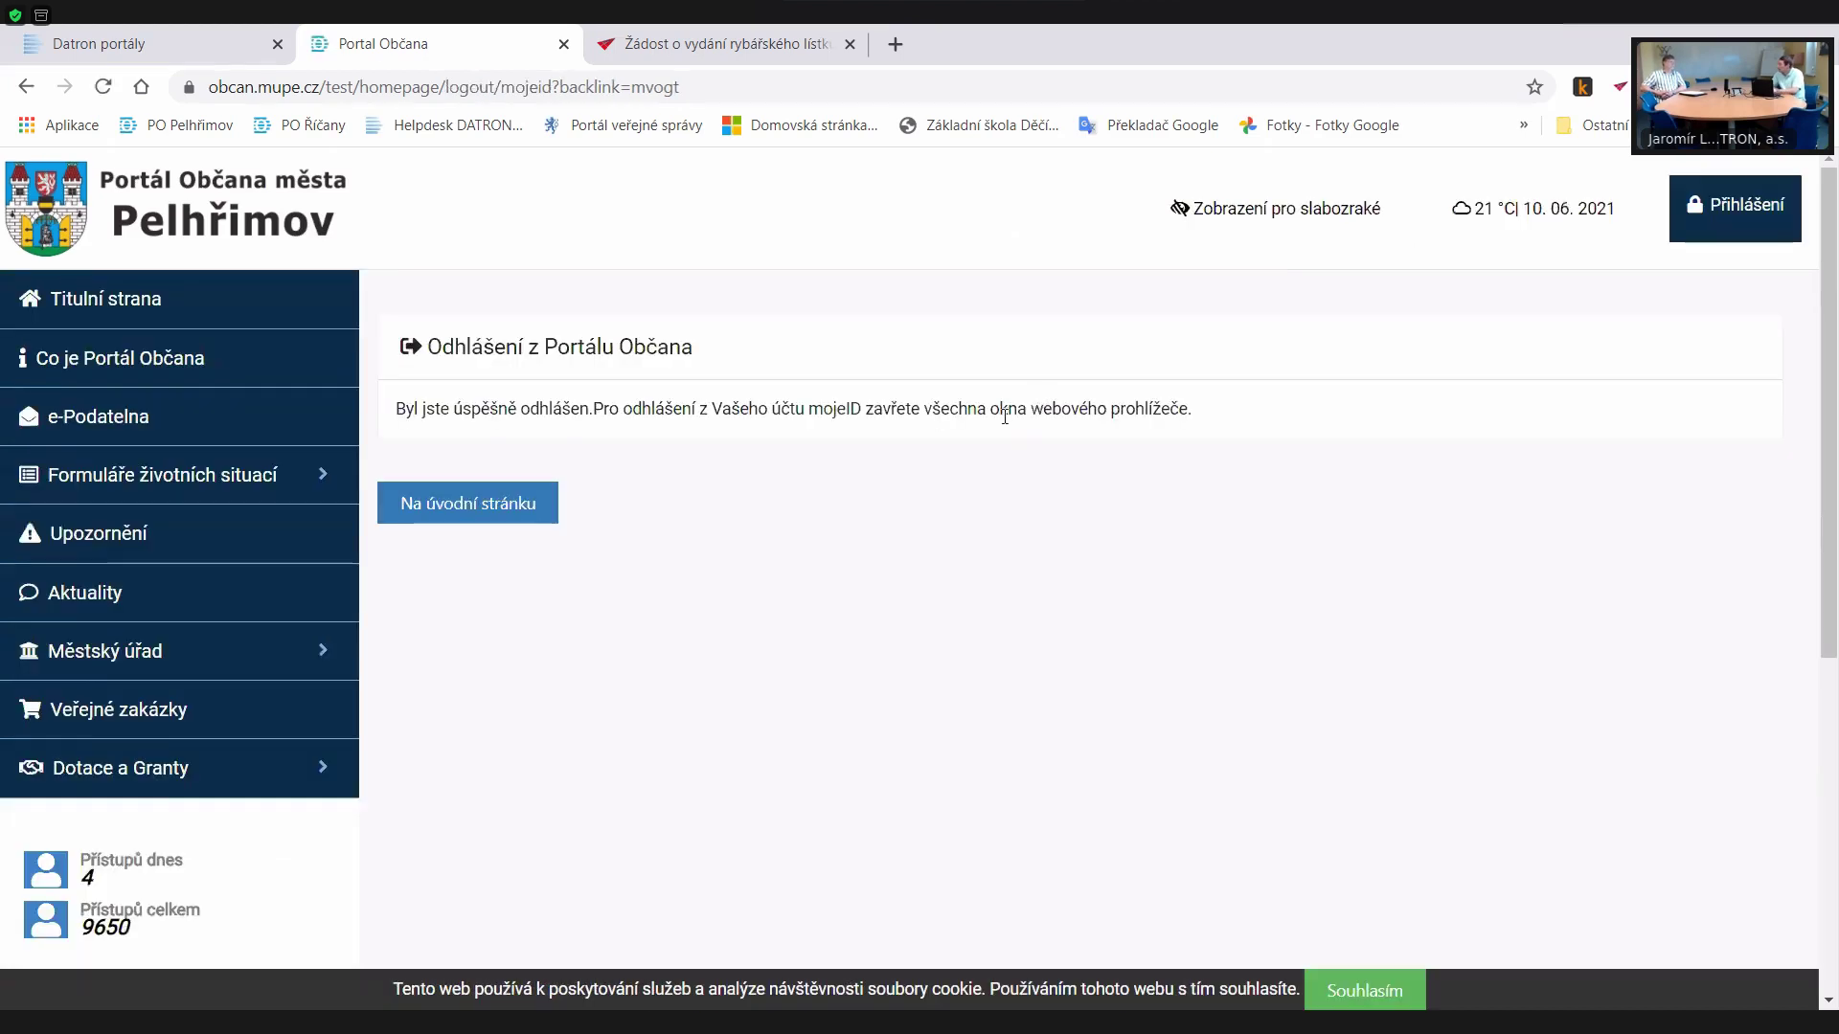
left_click(522, 498)
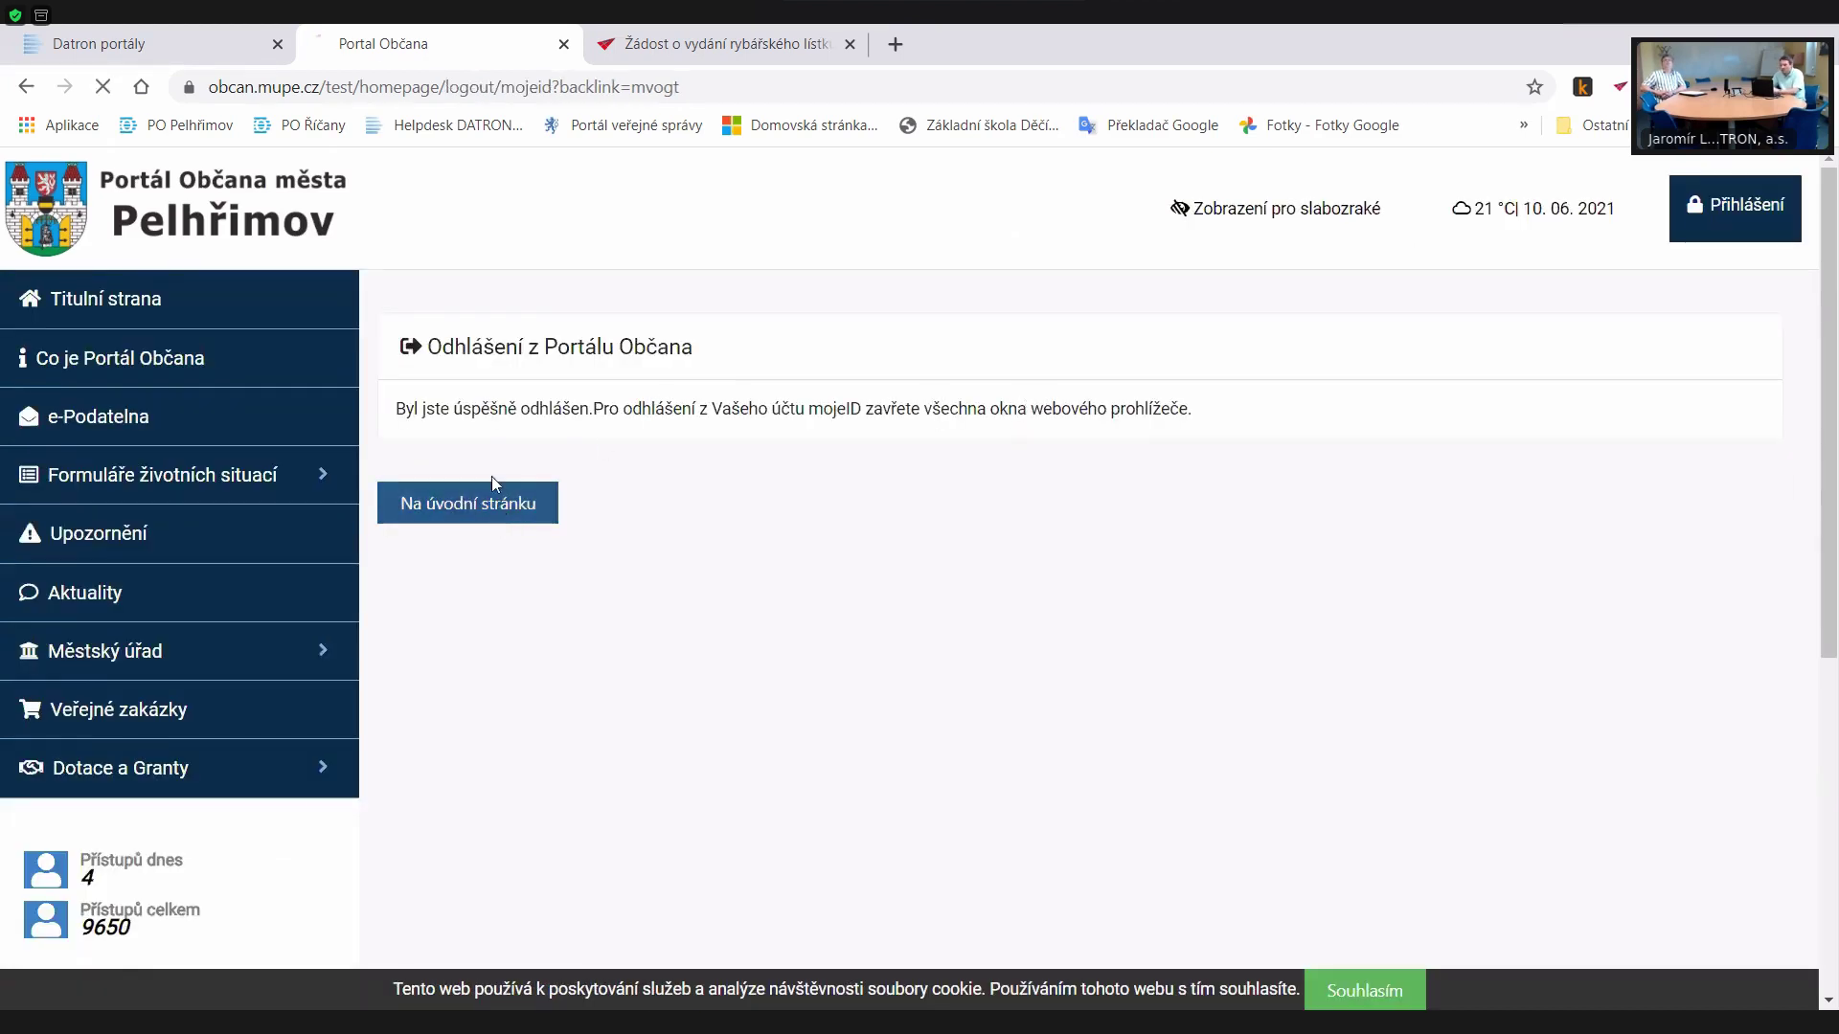
left_click(149, 43)
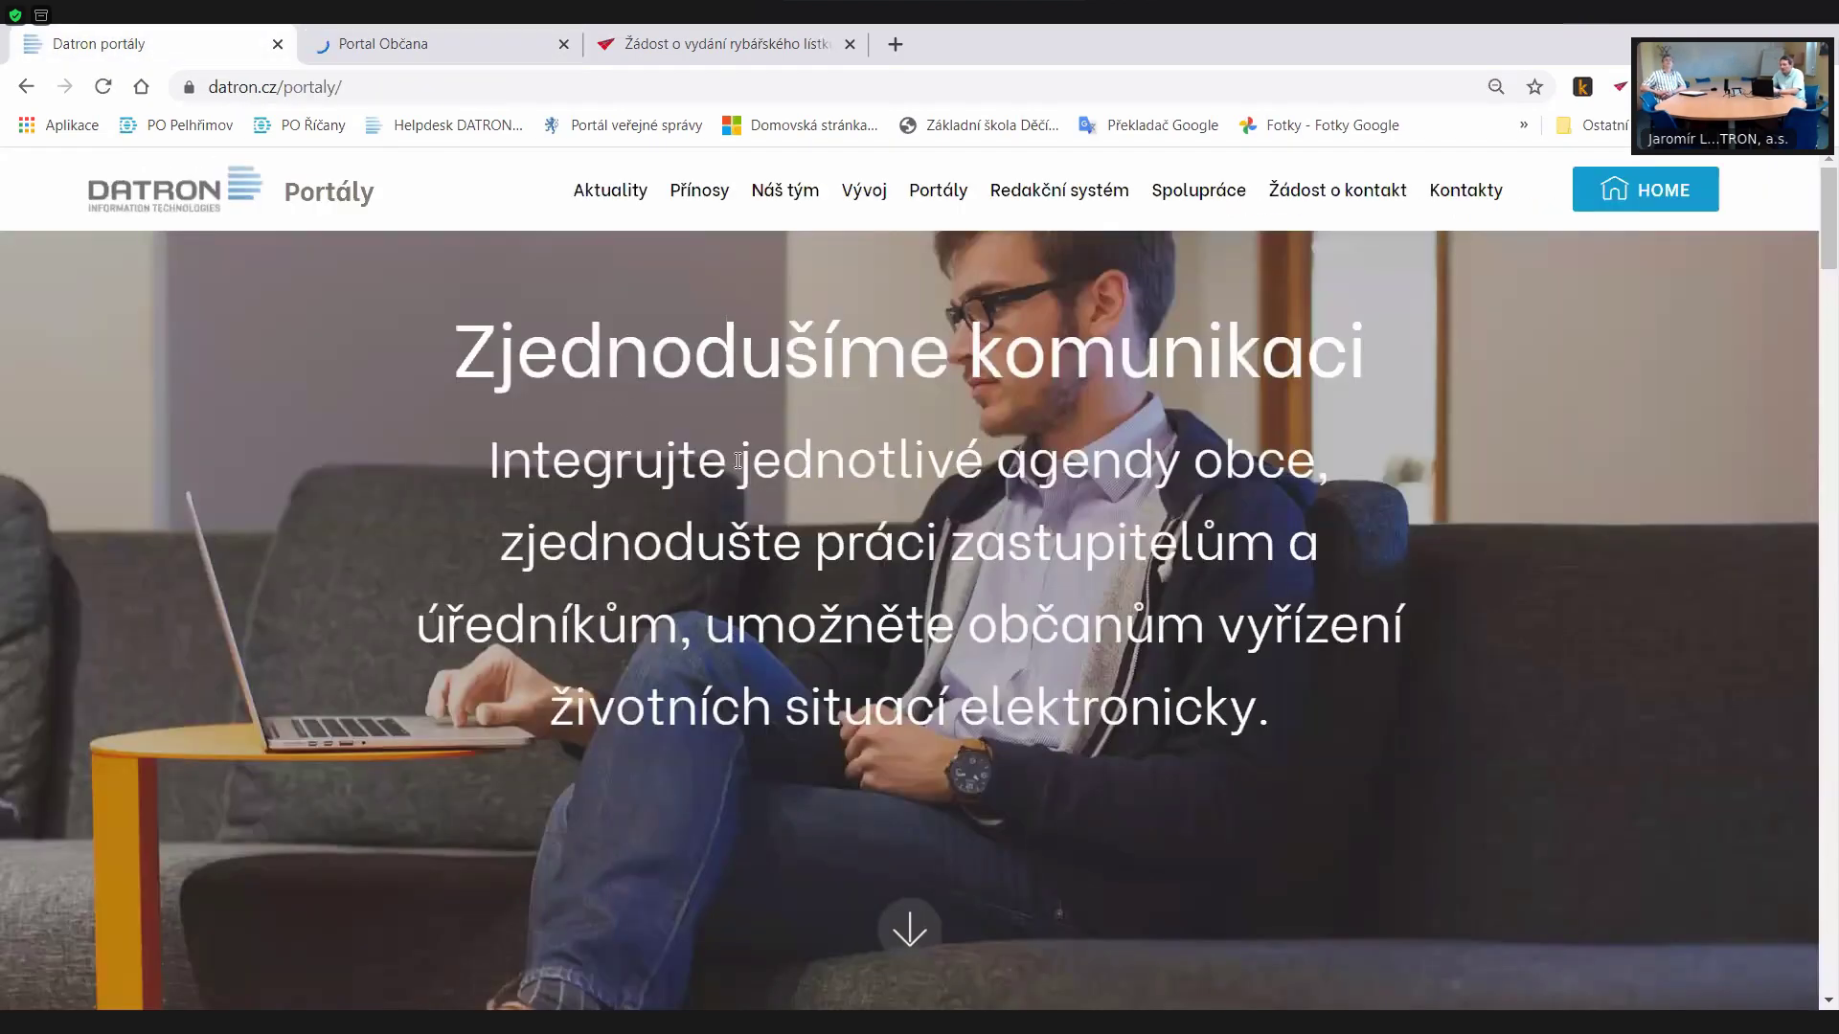